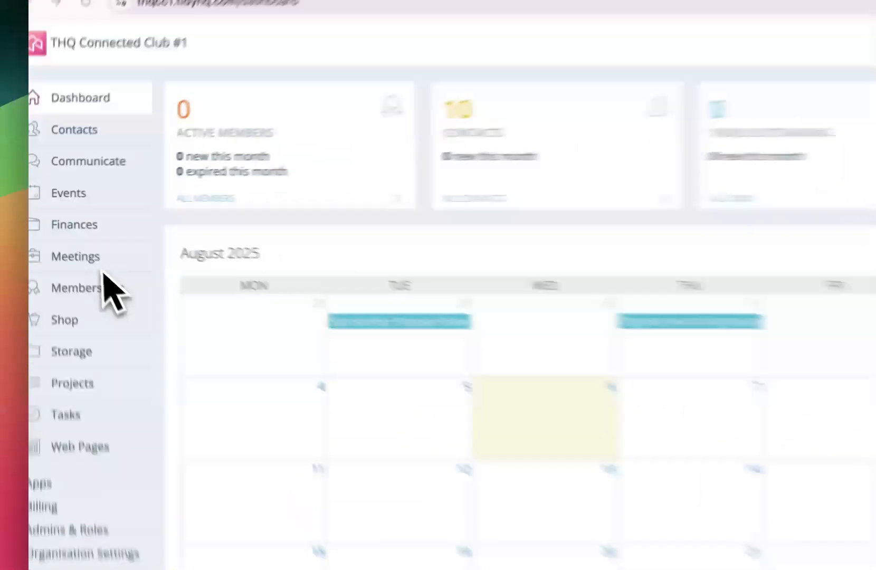
Step: Start a new meeting and name it "Annual General Meeting"
mouse_move(73, 246)
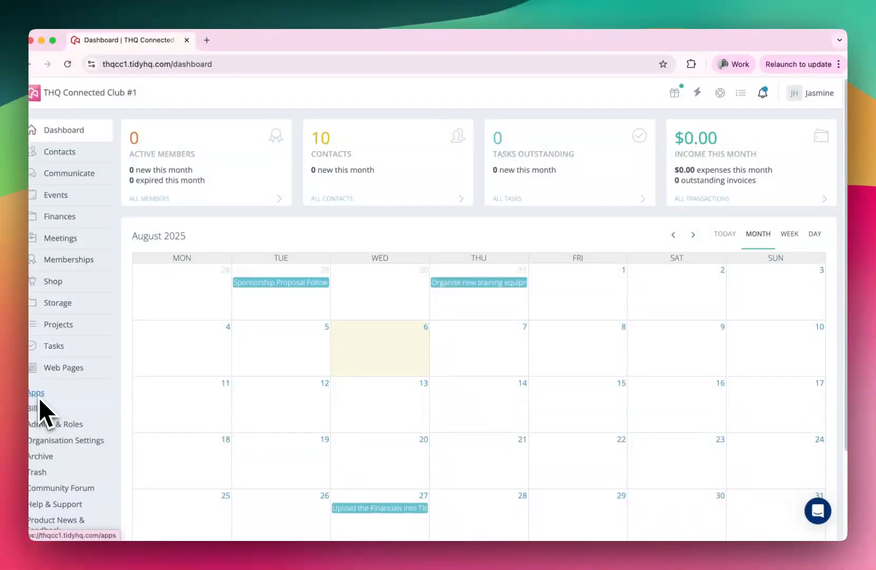
mouse_move(95, 247)
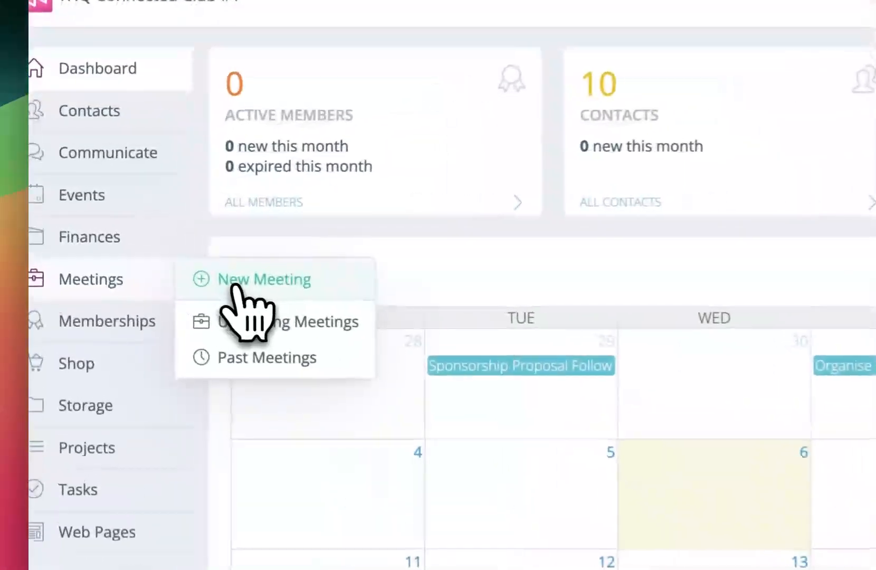
left_click(135, 239)
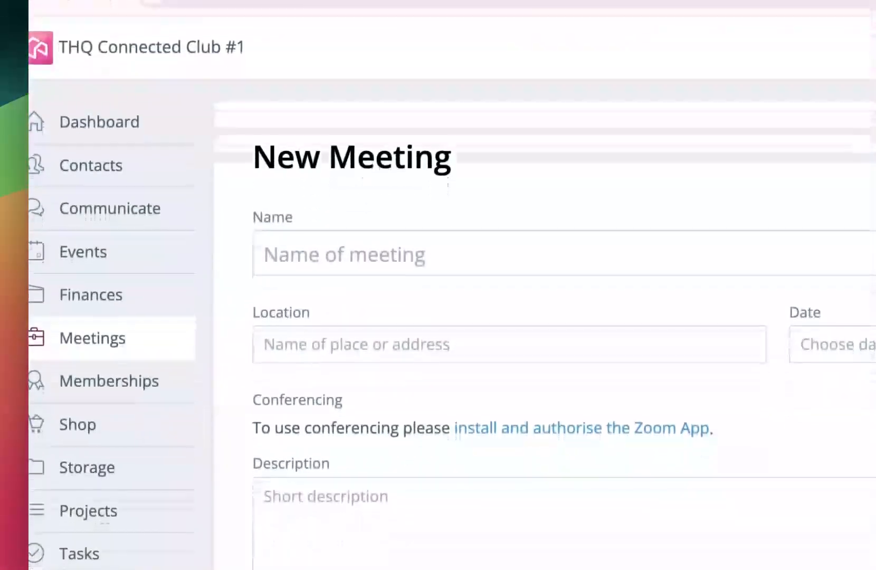
left_click(340, 257)
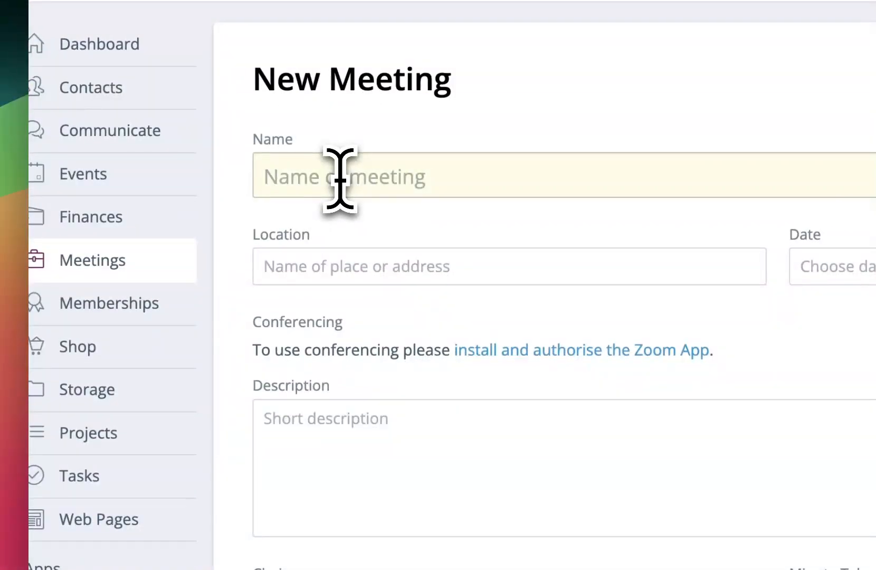
type("Annual G")
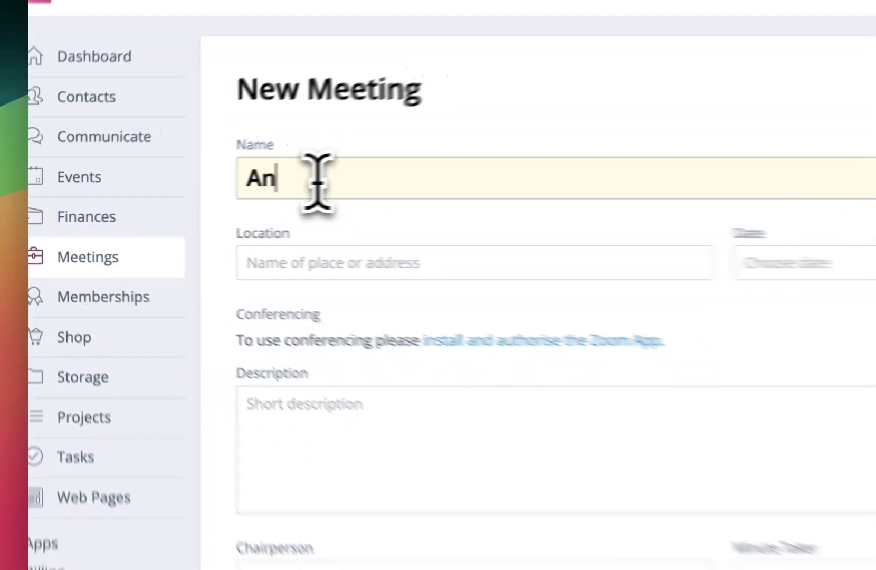
type("eneral Meeting")
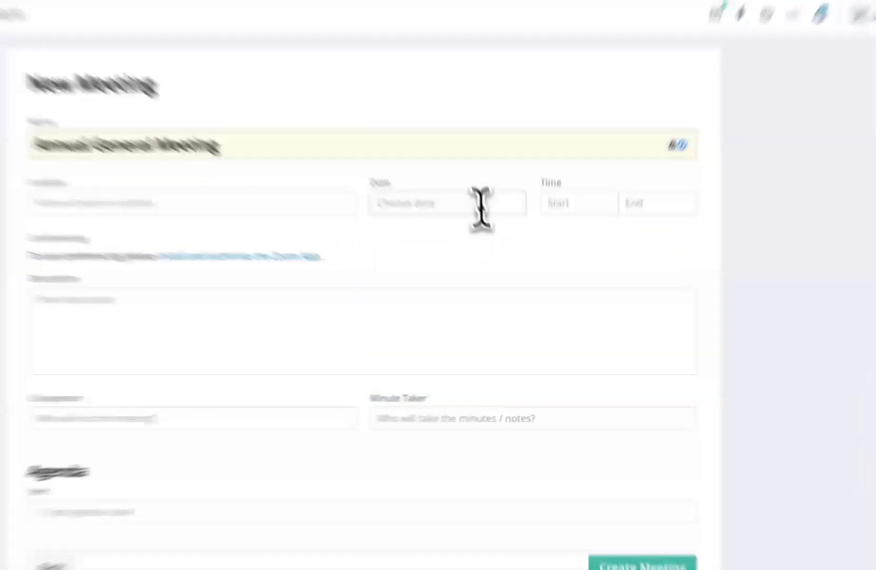
Step: Schedule the meeting for Sunday, 31 August 2025, from 04:00 pm to 06:00 pm
left_click(495, 243)
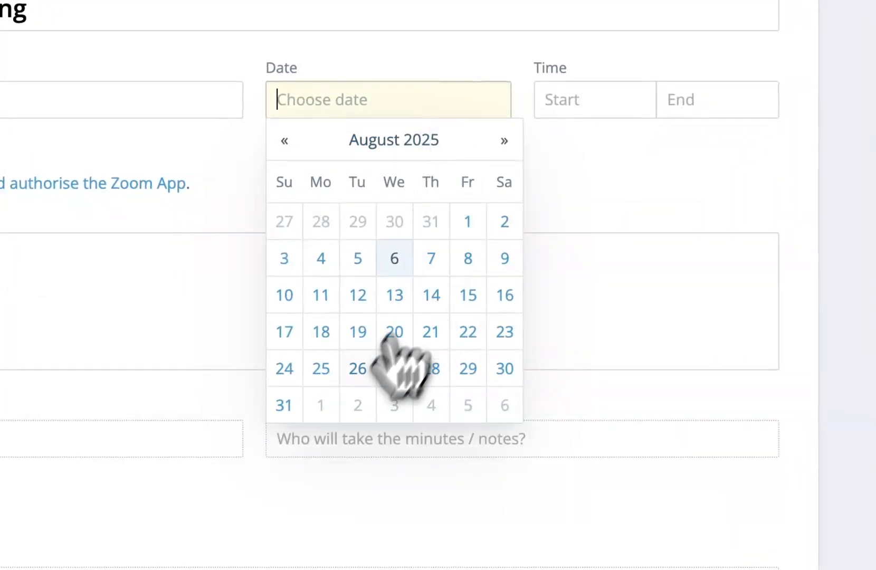
left_click(296, 404)
left_click(555, 112)
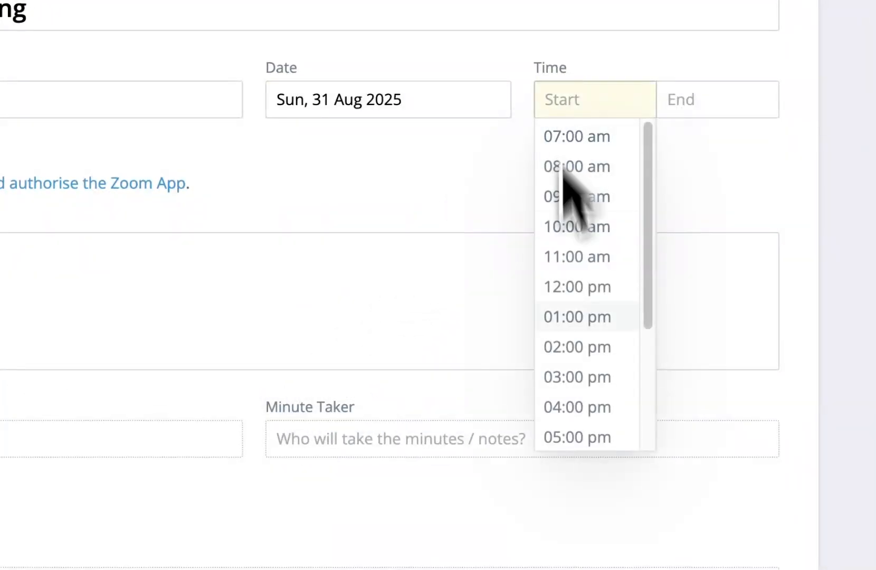
left_click(408, 383)
left_click(511, 67)
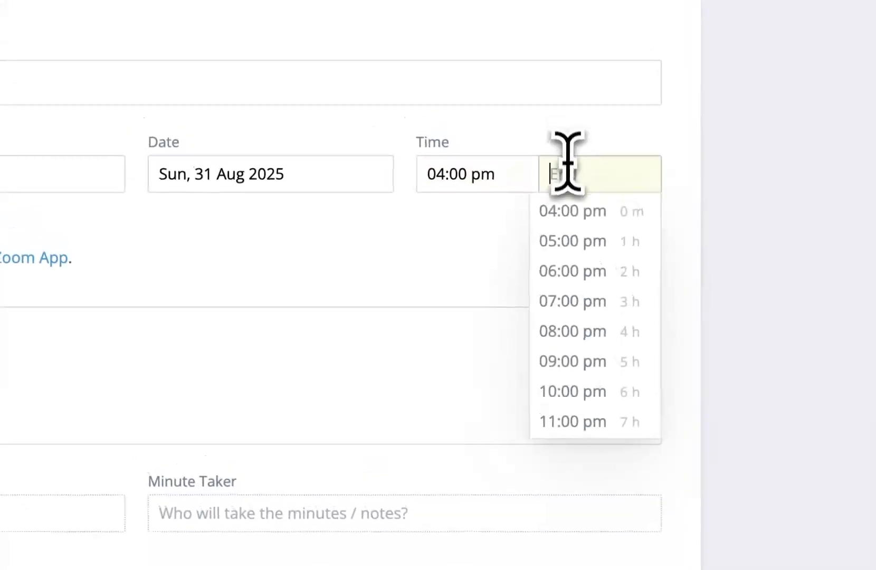
left_click(615, 280)
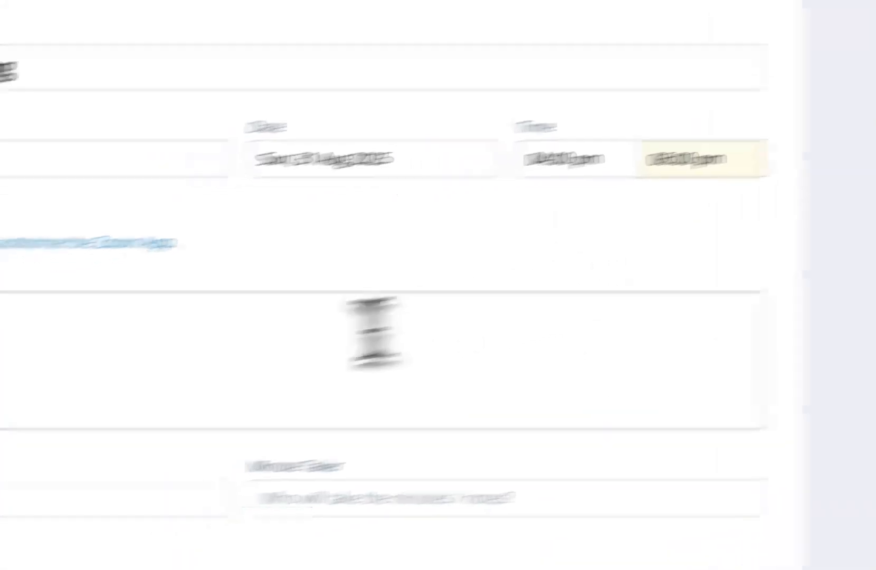
left_click(301, 298)
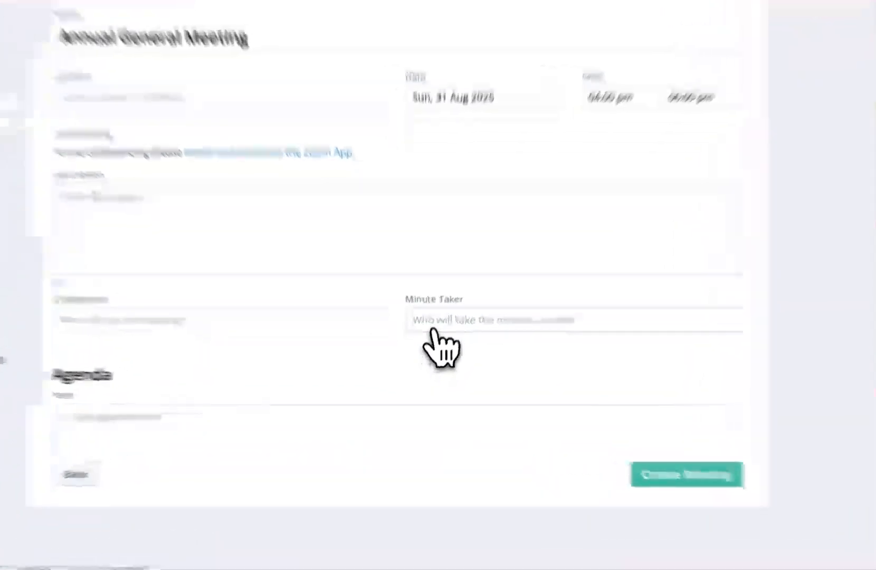
Step: Assign the club's Secretary as minute taker and its President as chairperson
left_click(433, 325)
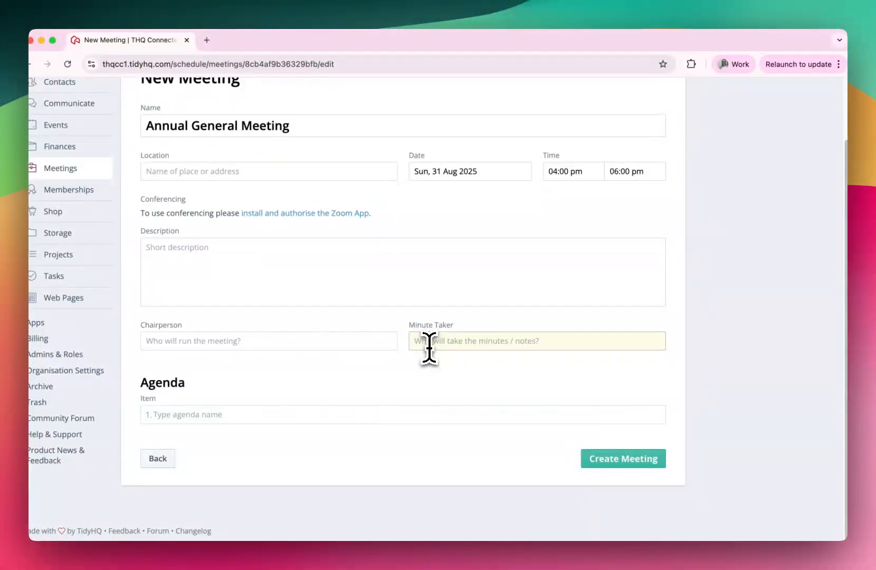
type("sec")
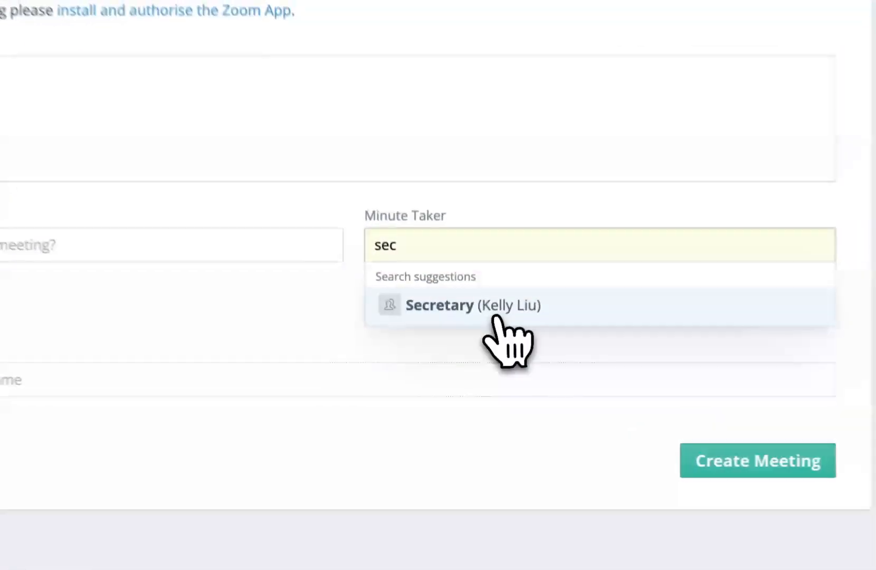
left_click(481, 376)
left_click(192, 344)
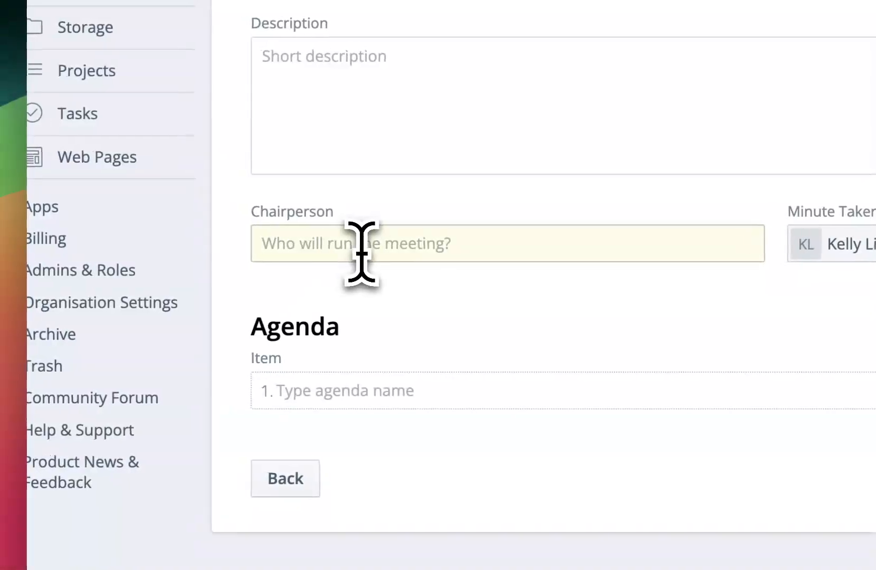
type("pres")
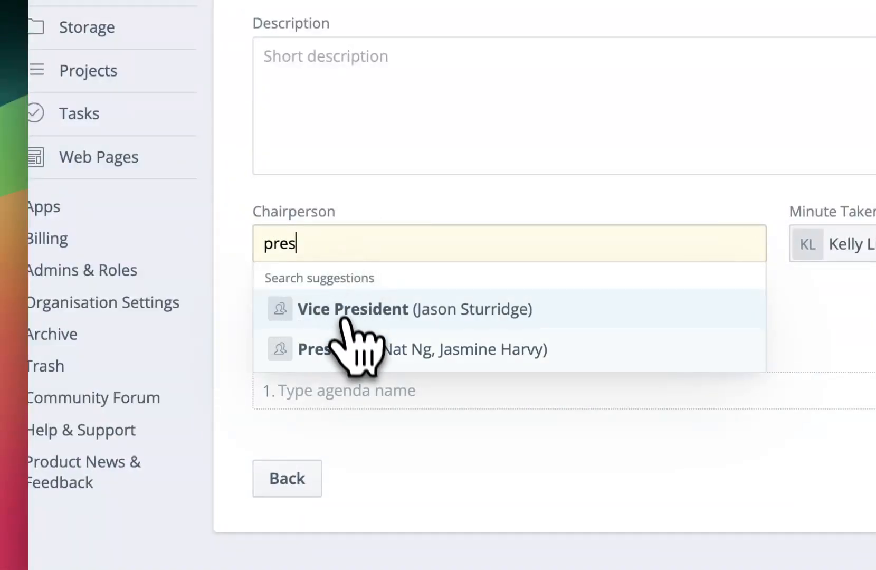
left_click(348, 346)
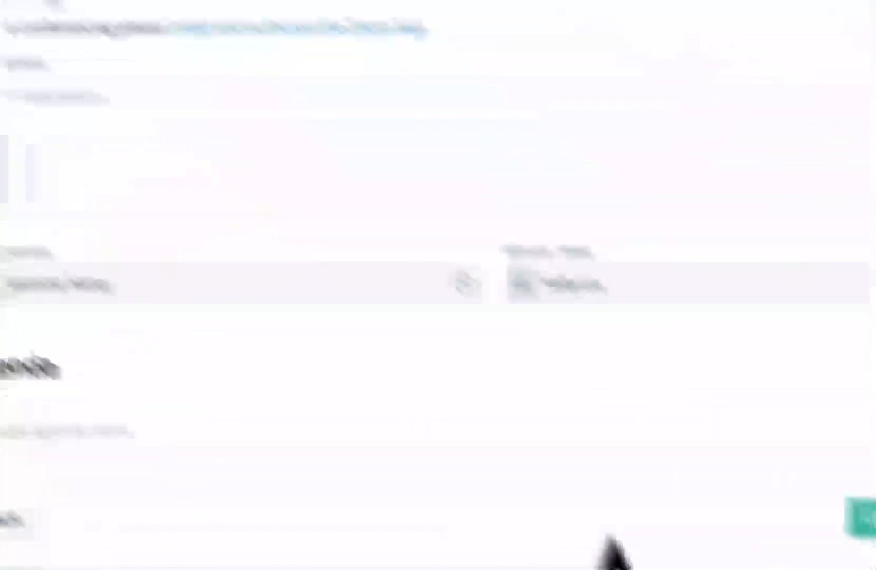
Step: Add the agenda items "Meeting Open", "Minutes of the previous Annual General Meeting" and the motion that the previous meeting's minutes be accepted
left_click(309, 303)
type("Meeting Open")
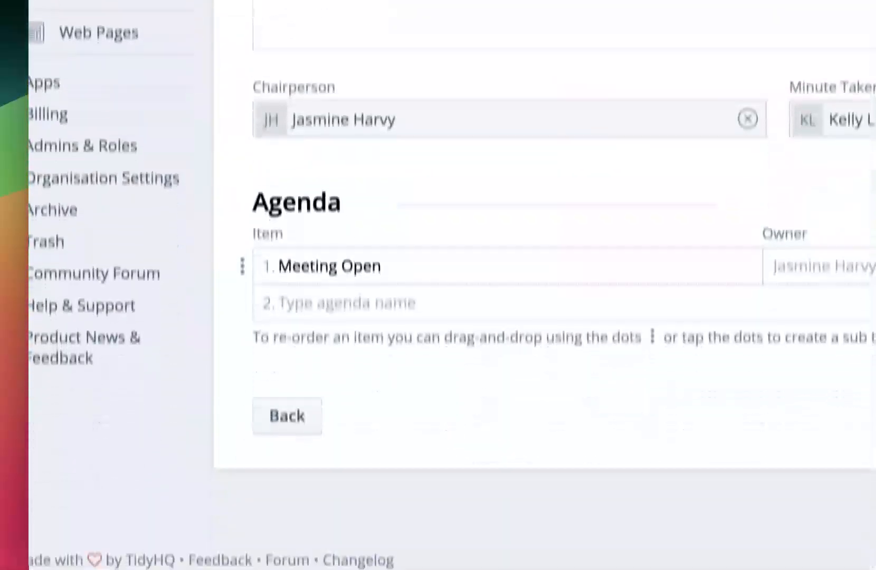
type("Minutes of the previous Annual General Meeting")
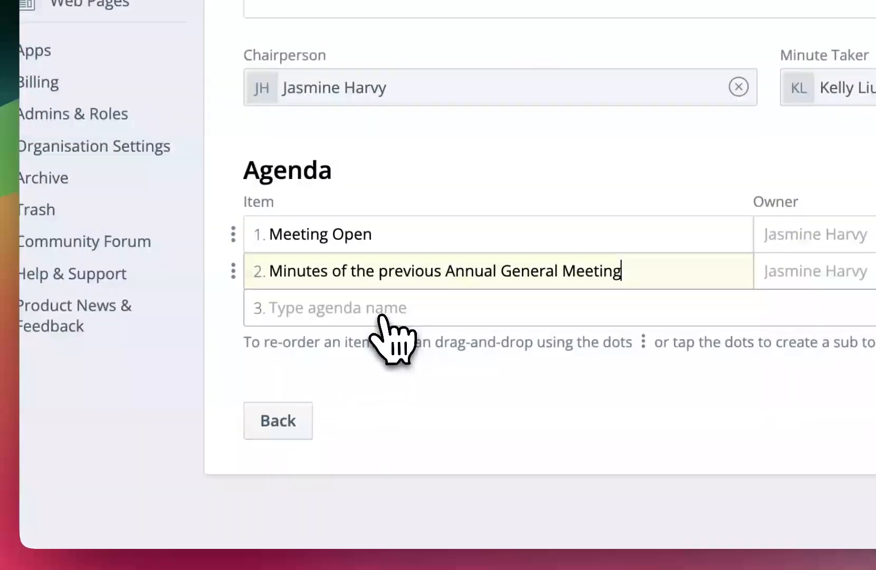
left_click(381, 310)
key("super+v")
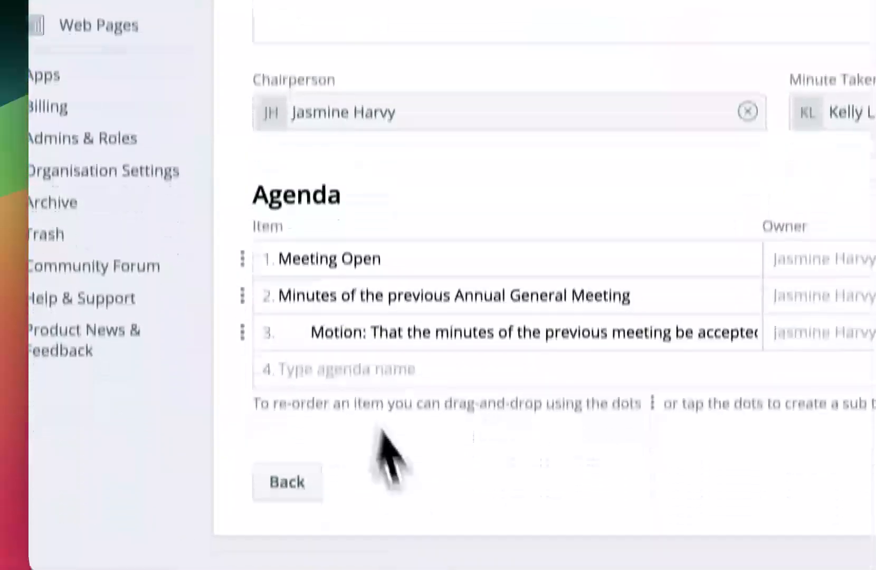
Step: Add the agenda items "President's Report", "Treasurer's Report and Financial Statement", "Election of Management Committee" and "Meeting Close"
left_click(346, 339)
type("President's Report")
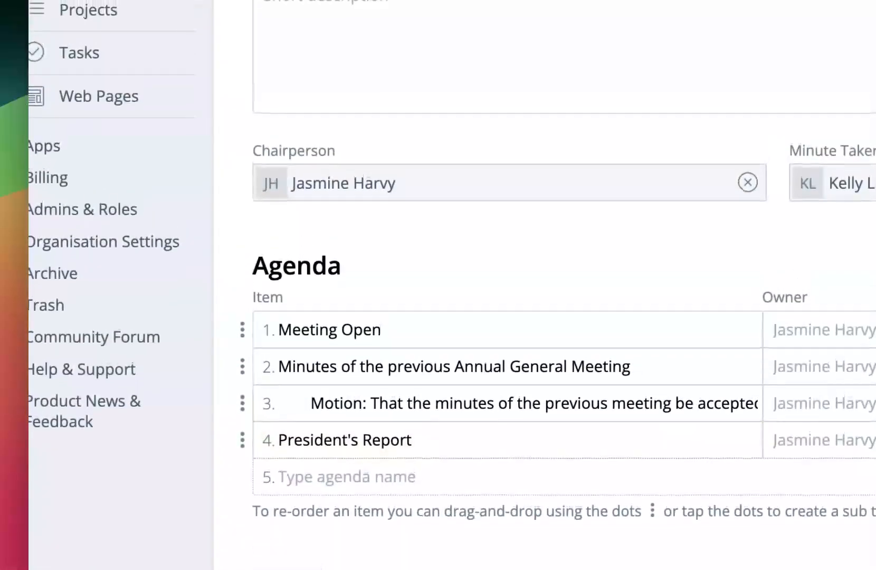
left_click(418, 449)
type("Treasurer's Report and Financial Statement")
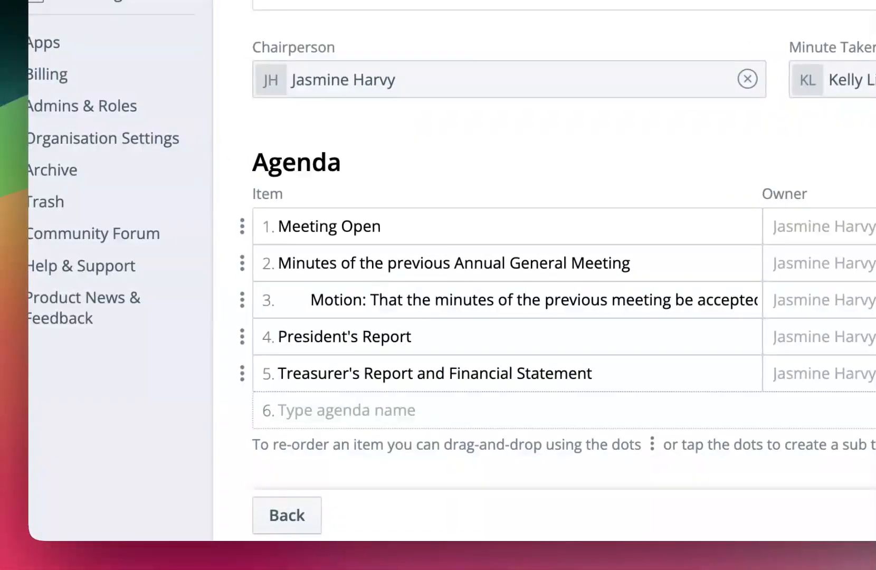
left_click(366, 411)
type("Election of Management Committee")
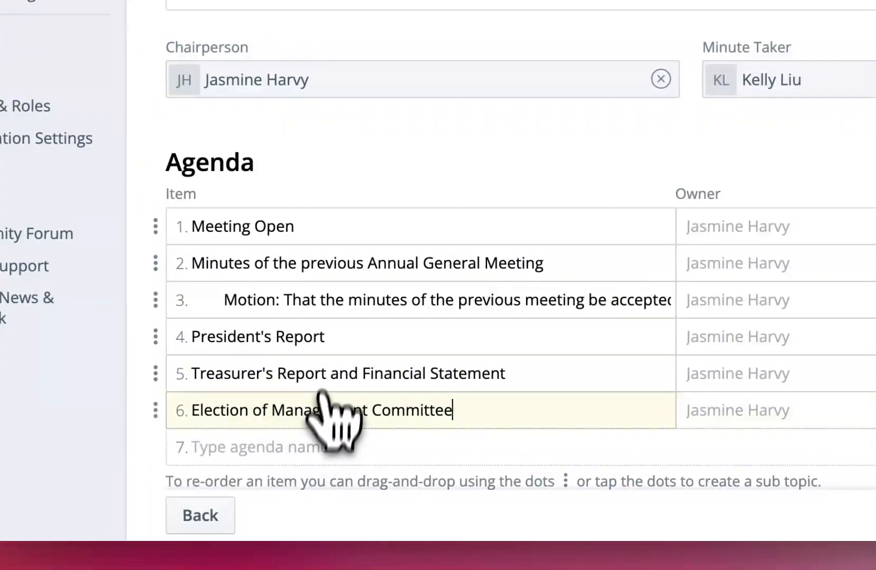
scroll(323, 392, "down", 5)
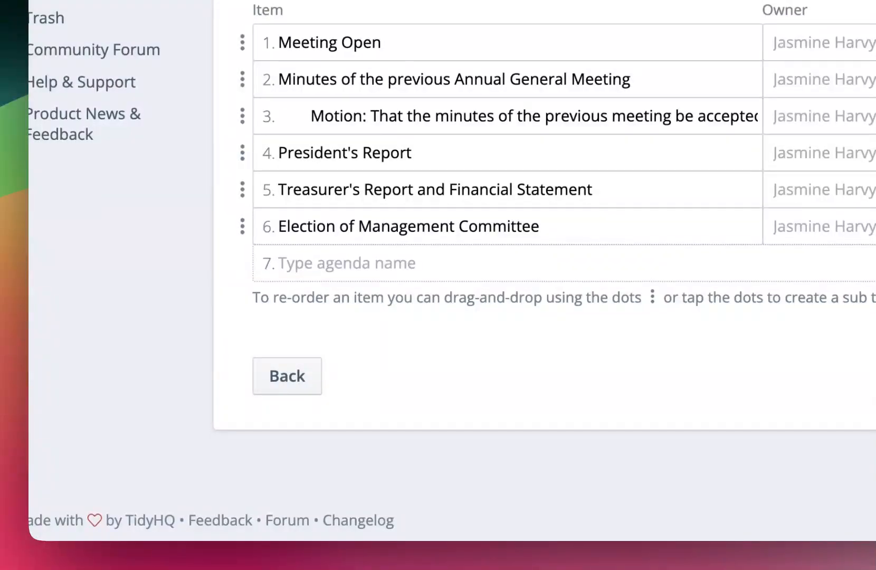
left_click(359, 266)
type("Meeting Close")
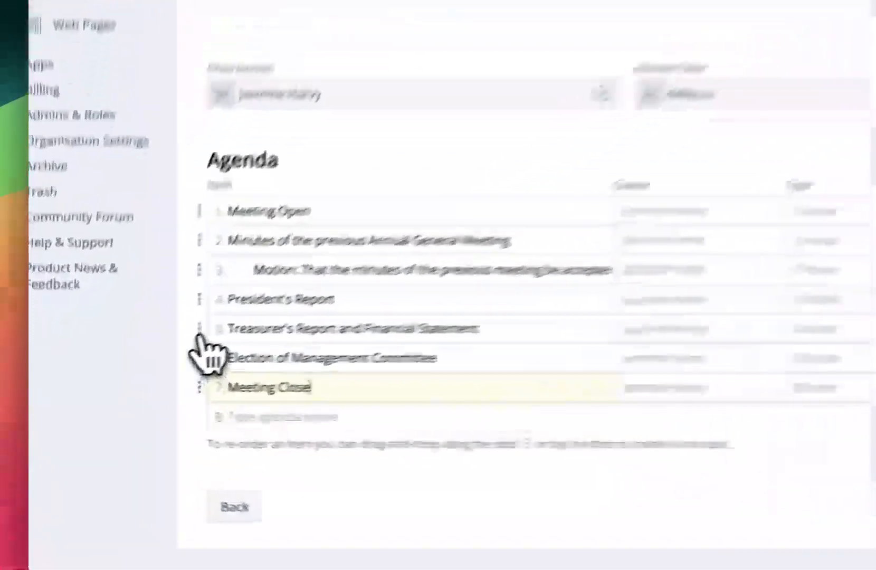
Step: Move the Treasurer's Report above the President's Report and make the motion a sub topic of the previous minutes item
left_click_drag(200, 334, 199, 305)
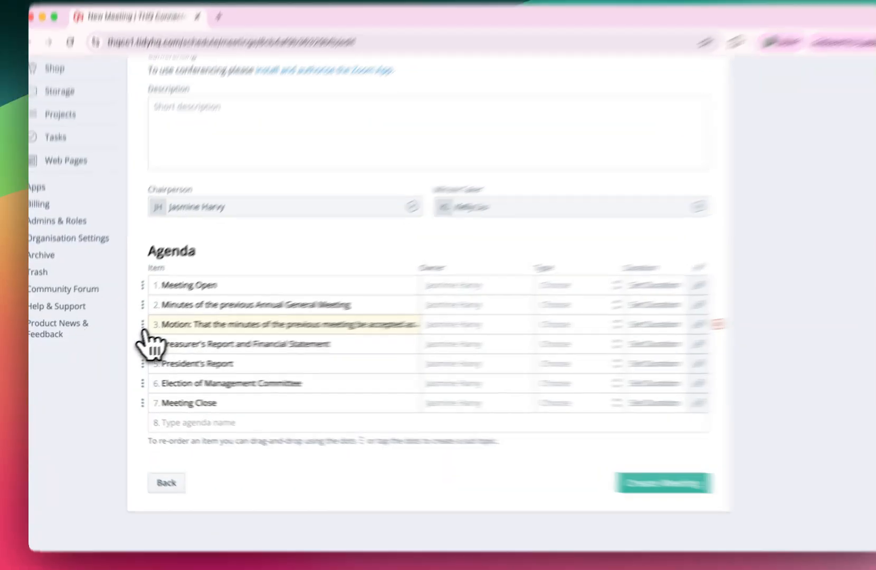
left_click(135, 329)
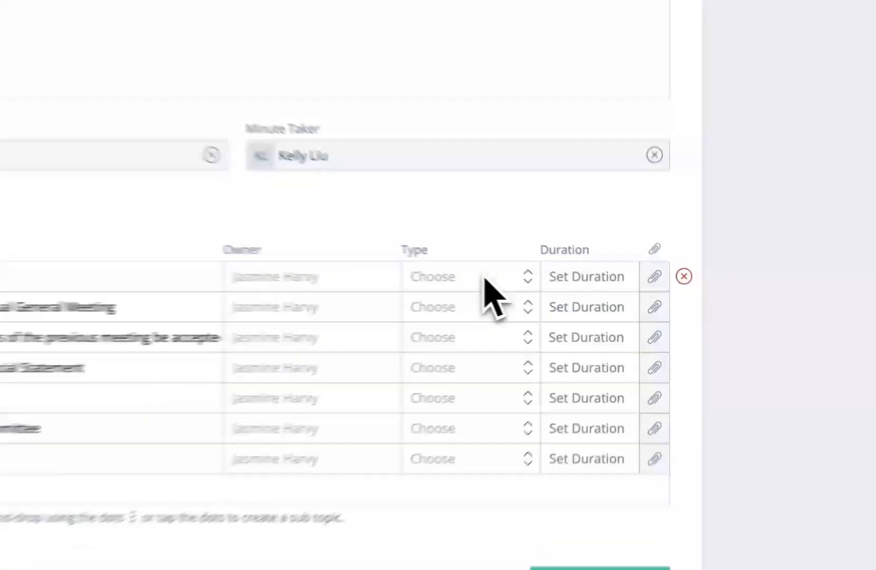
Step: Set the agenda item types, in order, to For Noting, For Action, For Action, For Discussion, For Discussion, For Action and For Noting
left_click(553, 292)
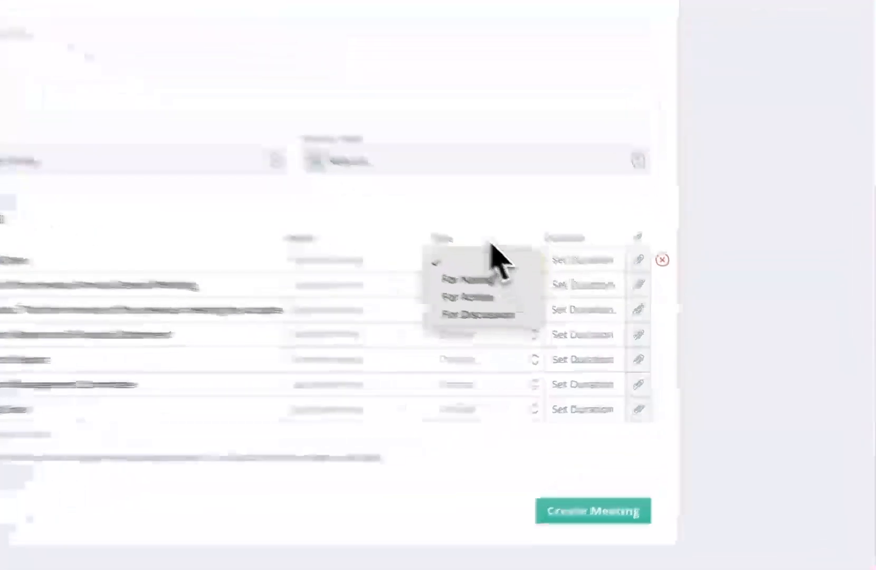
left_click(492, 209)
left_click(484, 254)
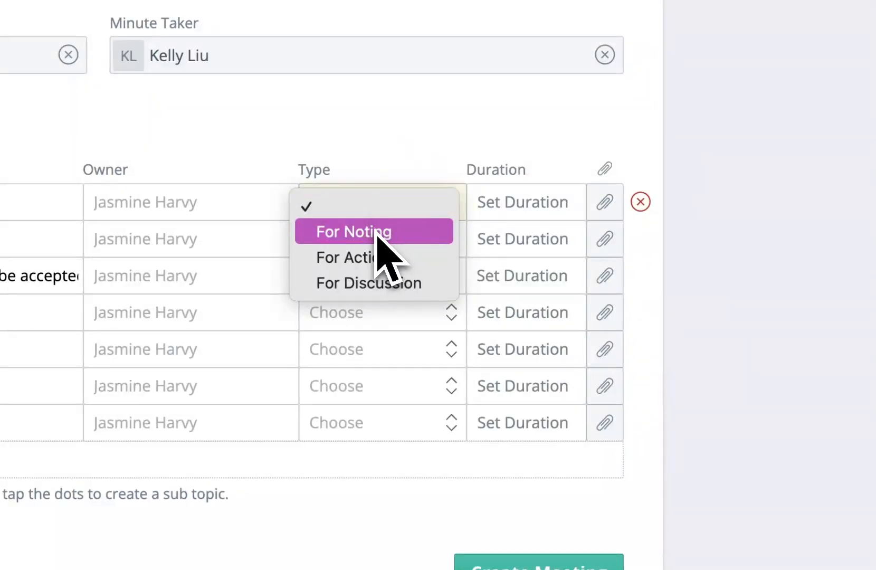
left_click(377, 235)
left_click(344, 242)
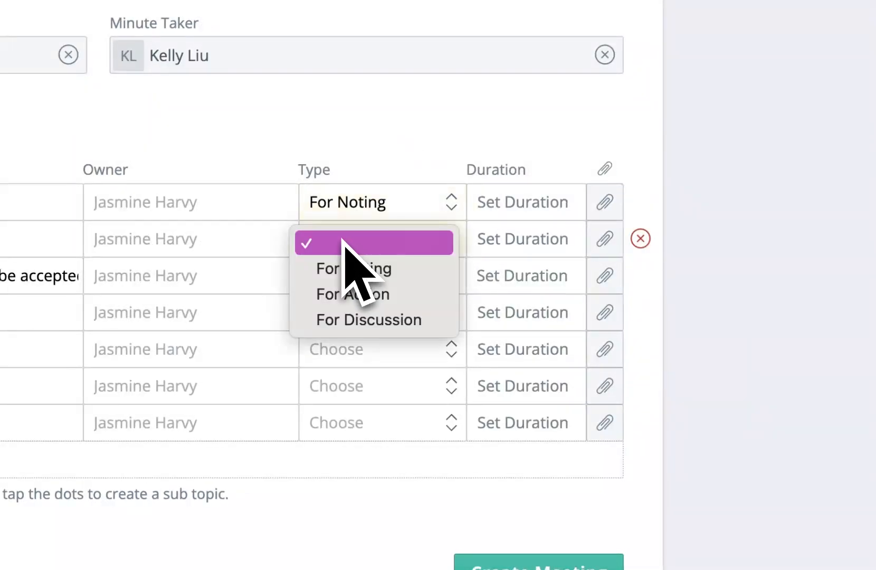
left_click(359, 294)
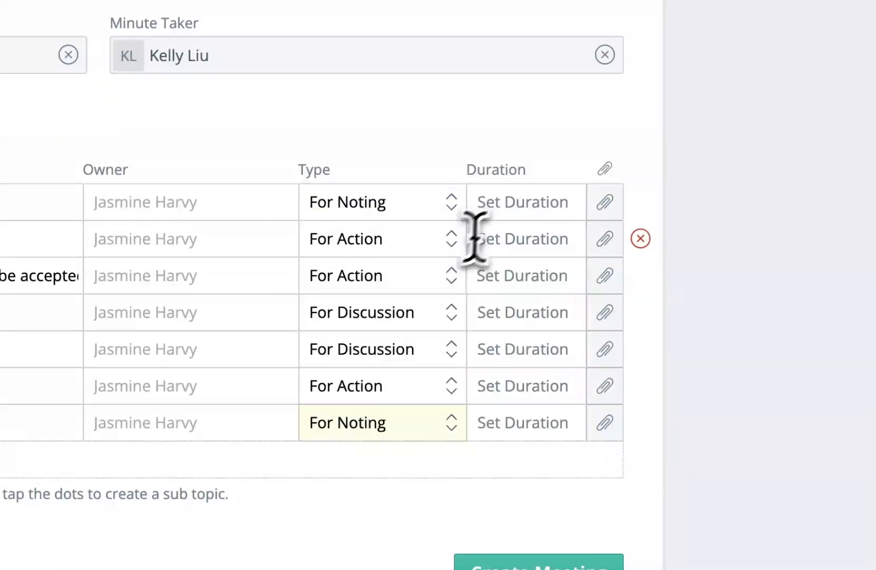
Step: Look at the duration options for the first two agenda items and review the filled-in meeting form
left_click(475, 237)
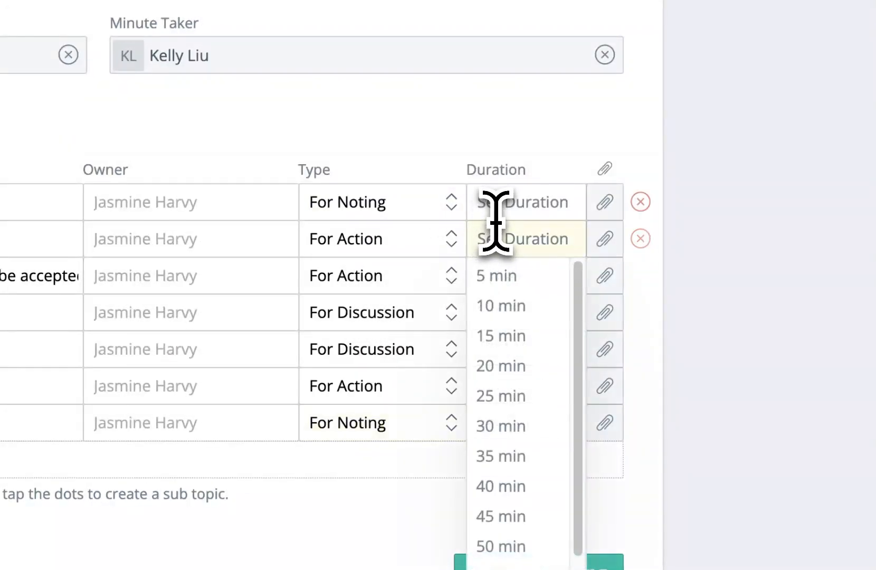
left_click(500, 202)
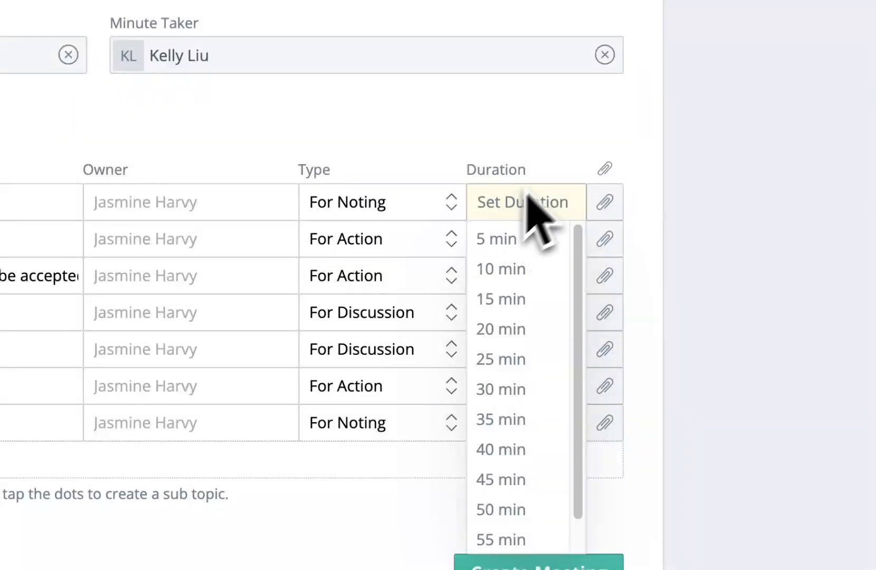
left_click(554, 157)
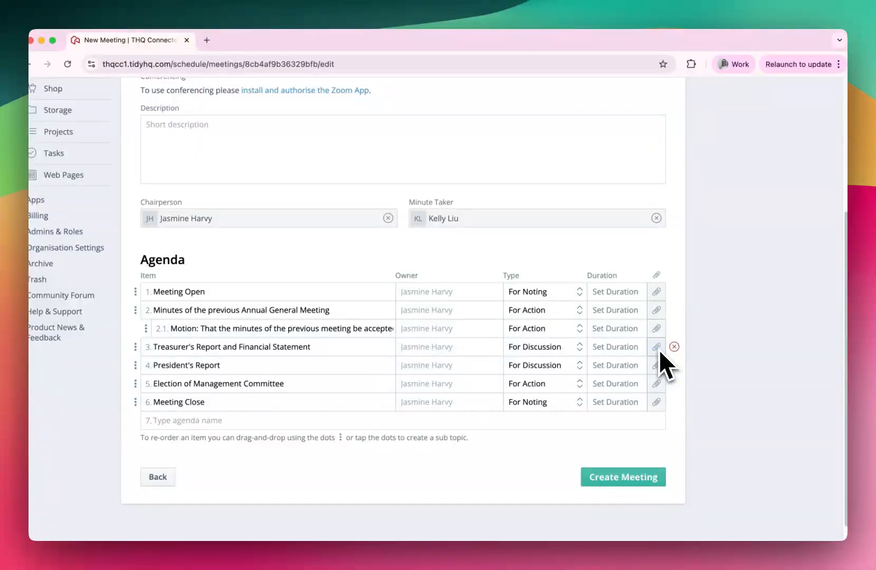
scroll(659, 349, "up", 4)
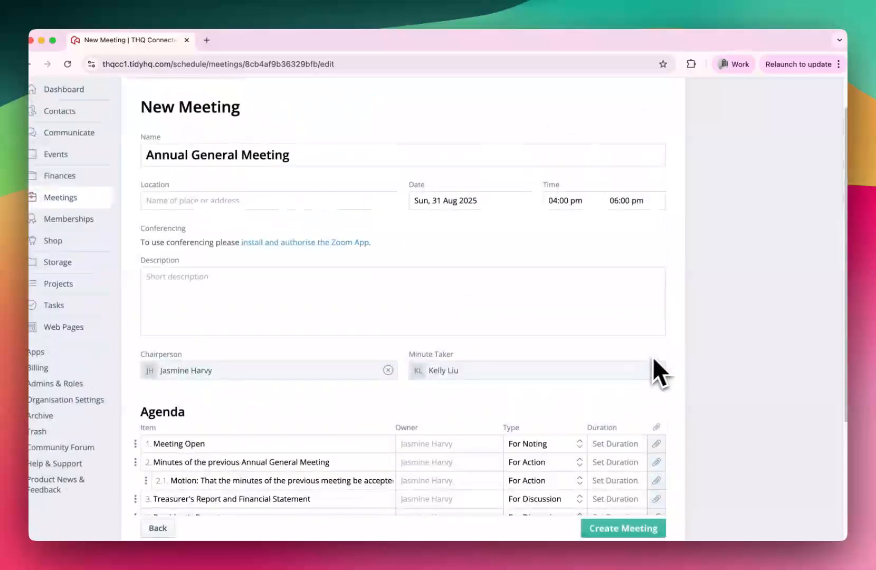
scroll(637, 361, "down", 4)
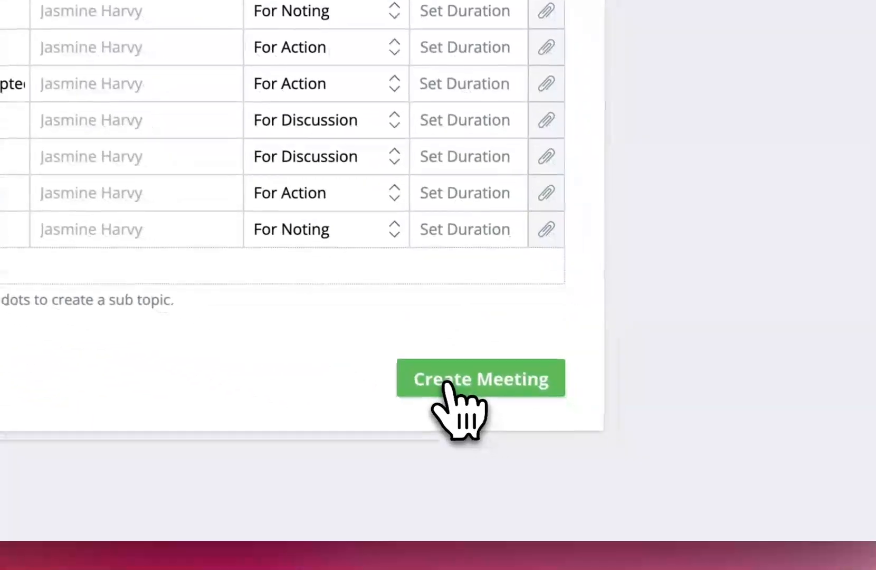
Step: Create the meeting and send invitations to its attendees, adding the Vice President to the invite list
left_click(612, 459)
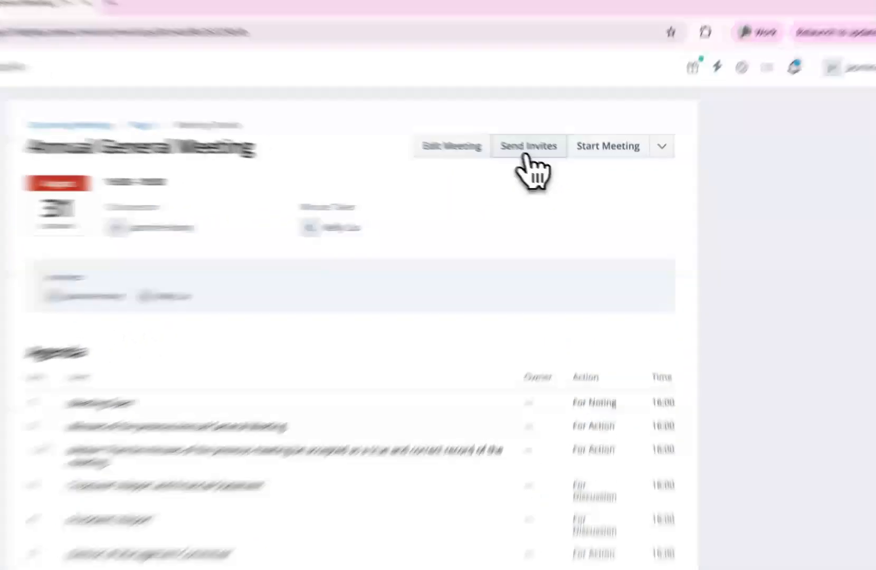
left_click(543, 164)
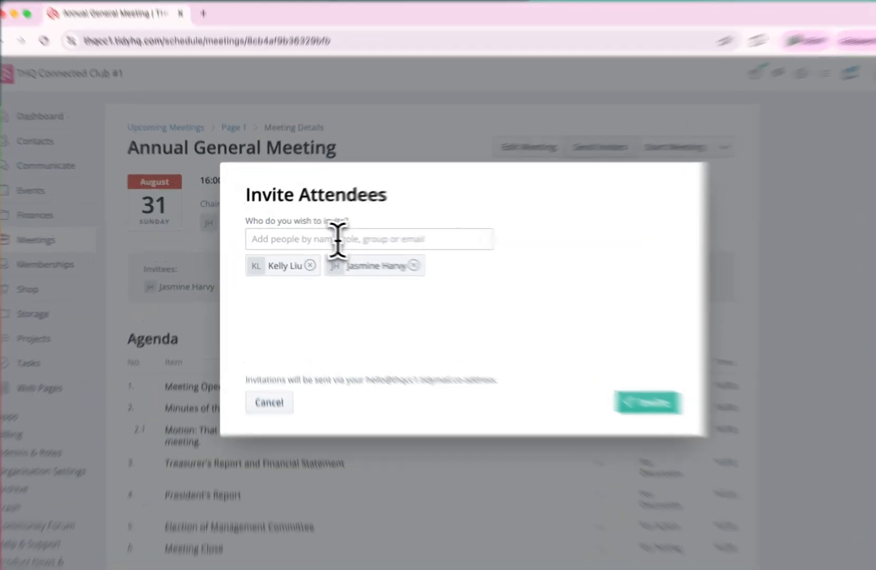
left_click(337, 239)
type("vice")
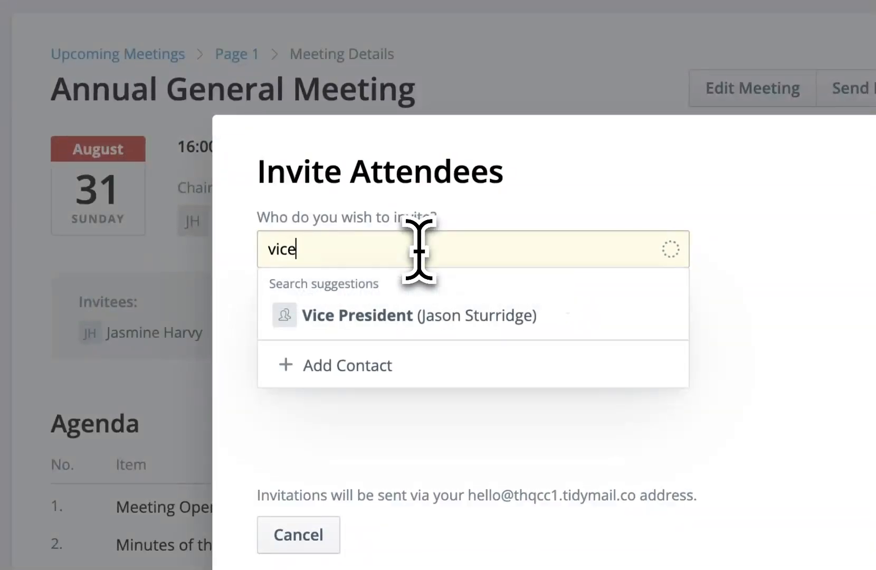
left_click(463, 323)
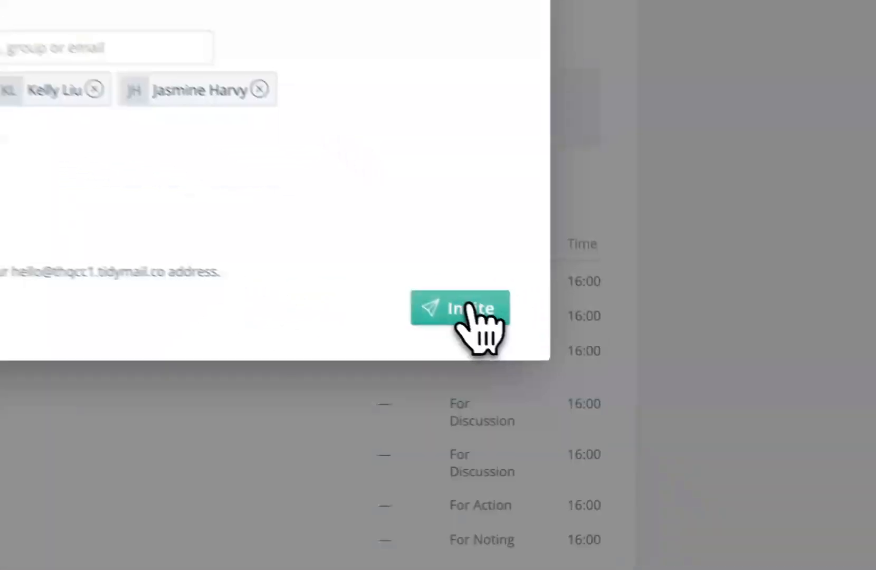
left_click(601, 379)
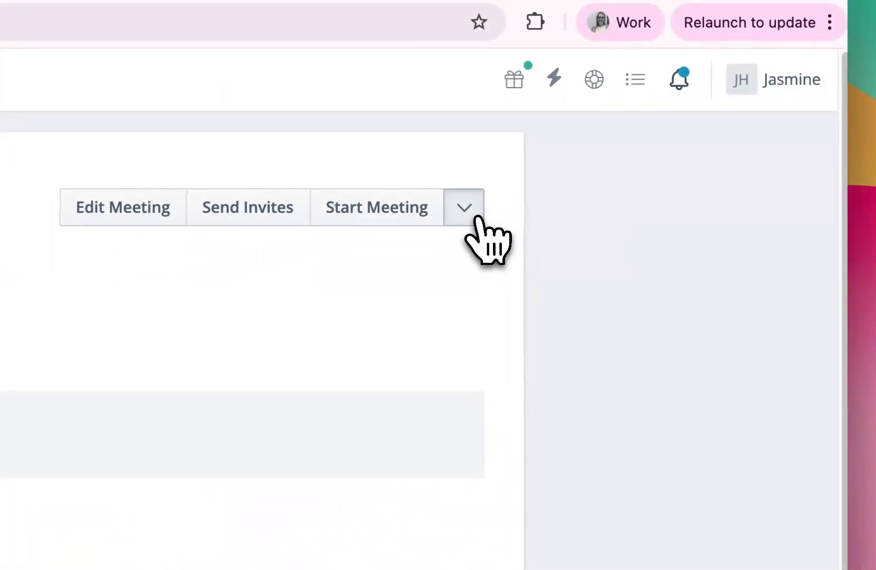
Step: Make the meeting public, copy its public link and open it in a new browser tab
left_click(477, 217)
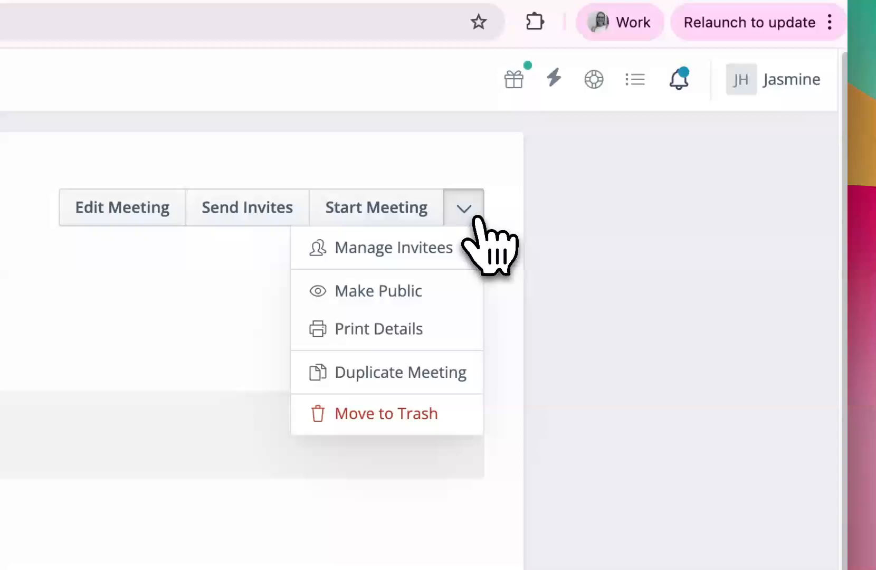
left_click(388, 298)
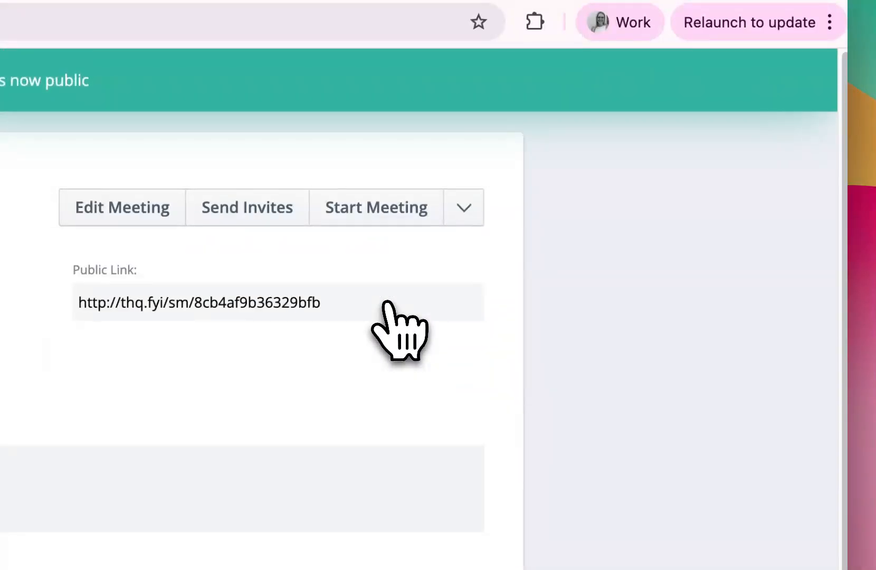
left_click_drag(387, 303, 91, 291)
key("super+c")
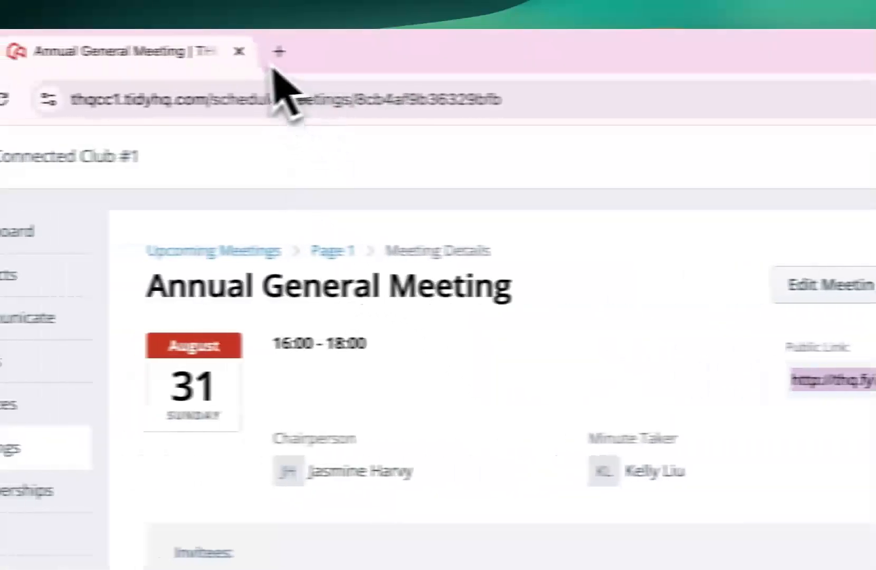
left_click(276, 55)
key("super+v")
left_click(280, 132)
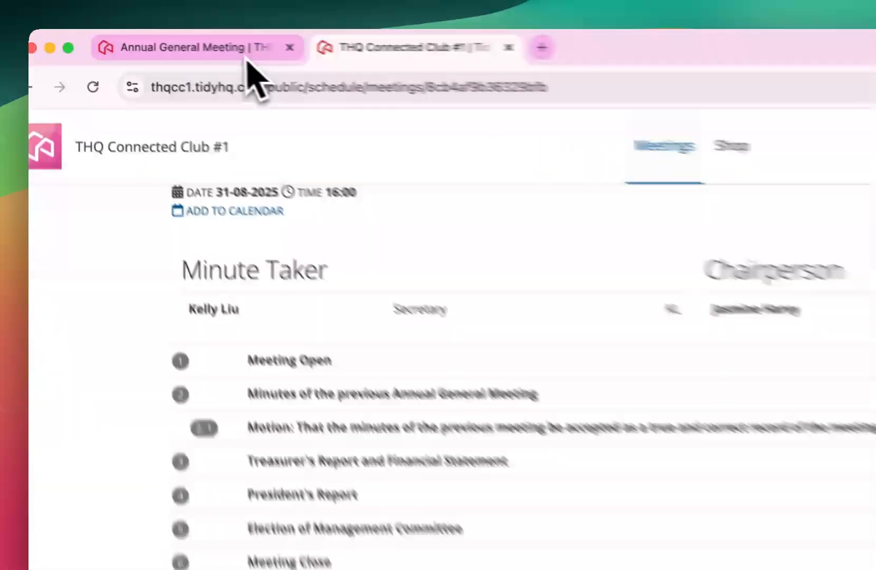
Step: Return to the admin site, view the dashboard calendar and reopen the Annual General Meeting's details from the upcoming meetings
left_click(158, 40)
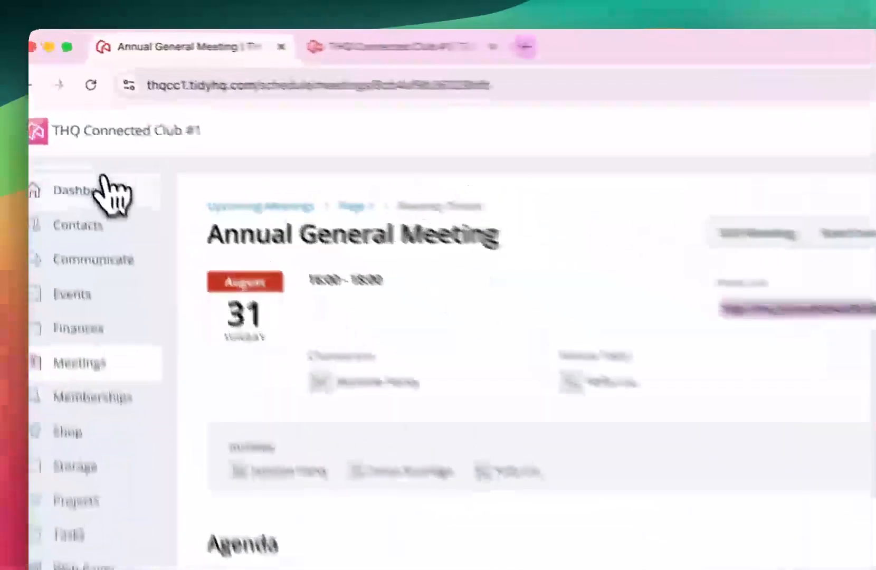
left_click(74, 130)
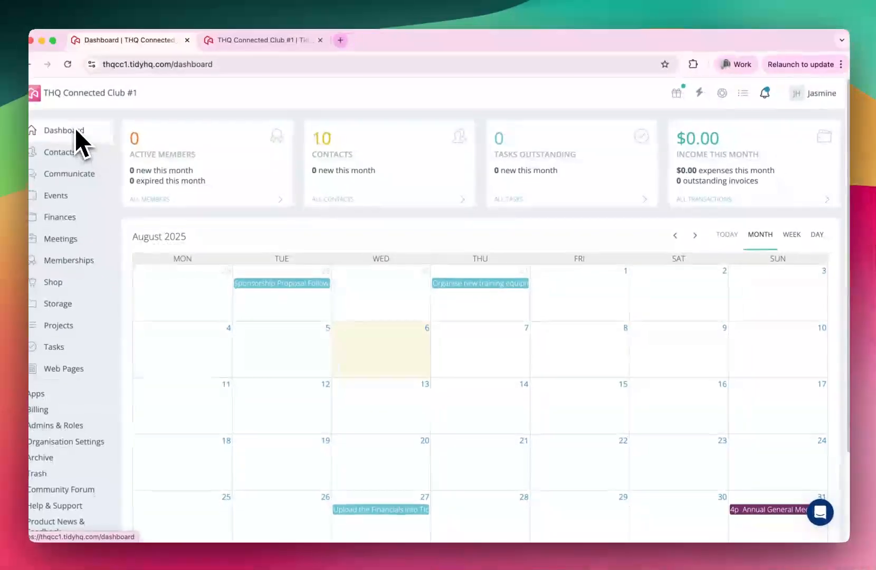
mouse_move(65, 246)
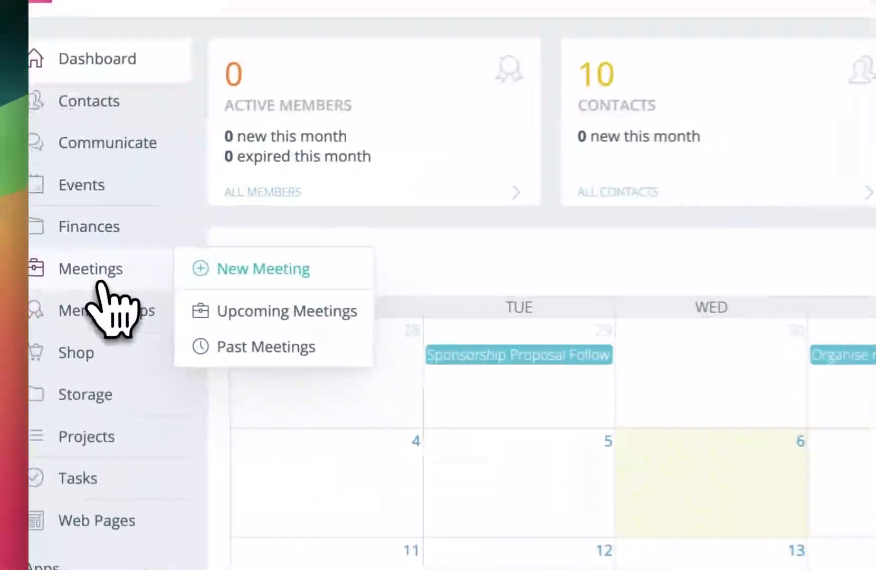
left_click(99, 282)
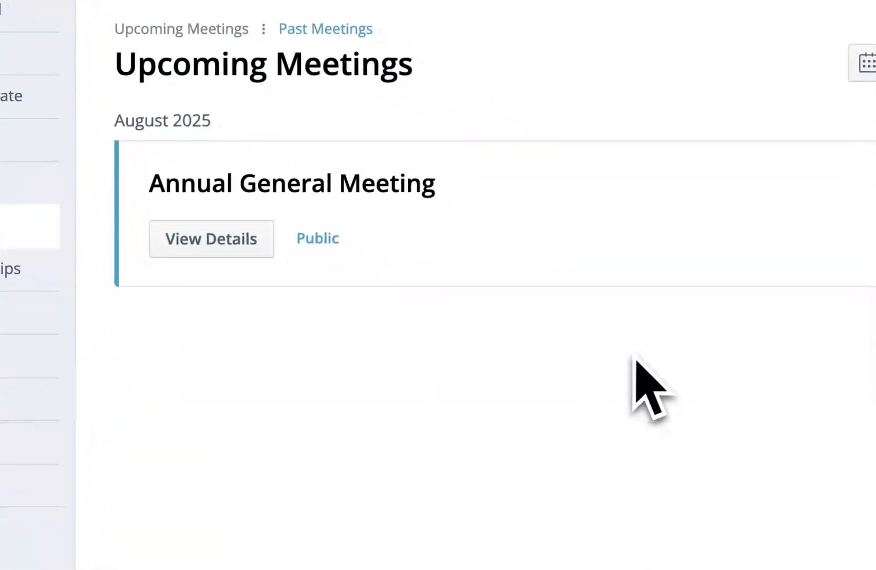
left_click(224, 239)
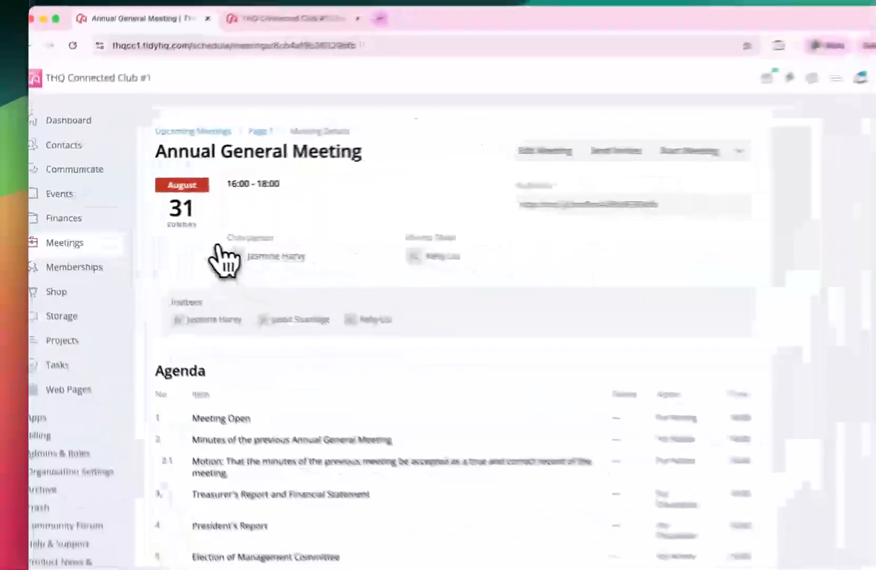
Step: Record invitee attendance, marking the minute taker and chairperson as attending and the Vice President as not attending
left_click(657, 157)
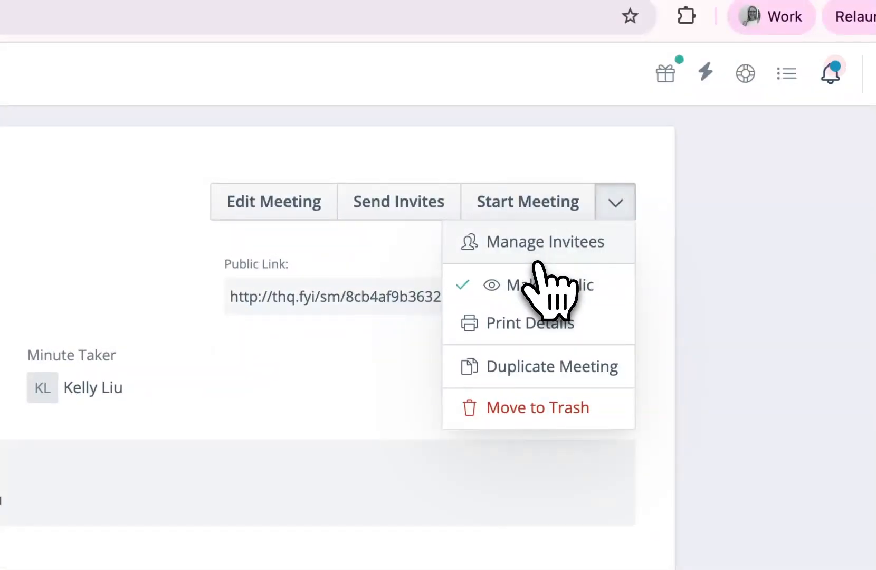
left_click(578, 260)
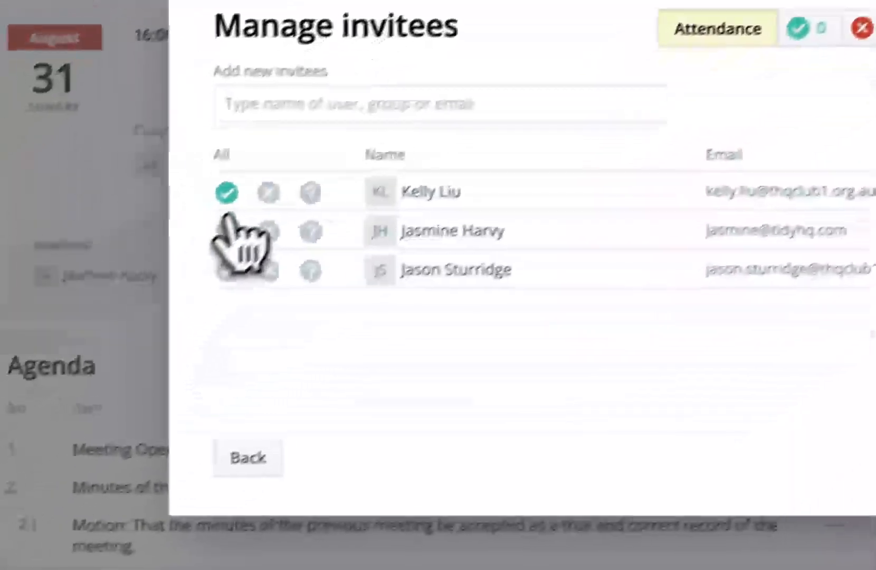
left_click(227, 232)
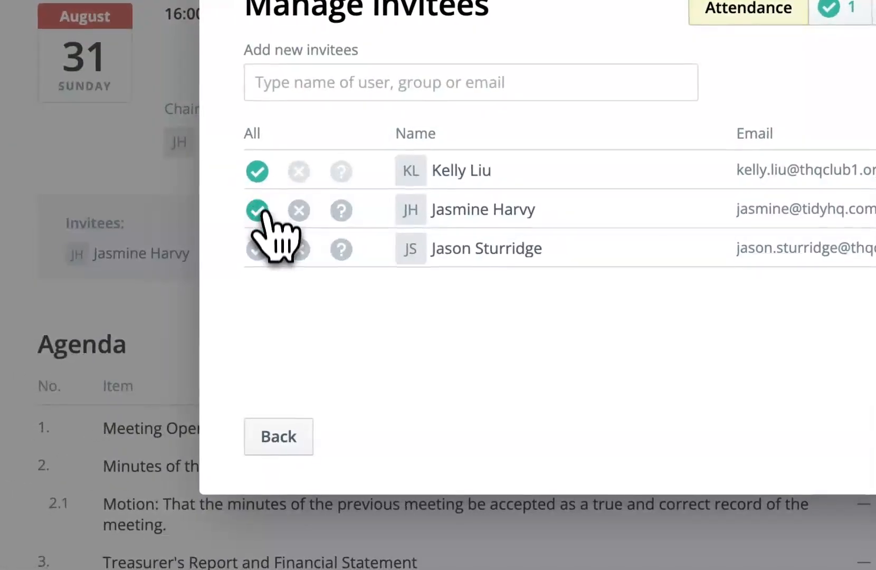
left_click(227, 270)
left_click(299, 249)
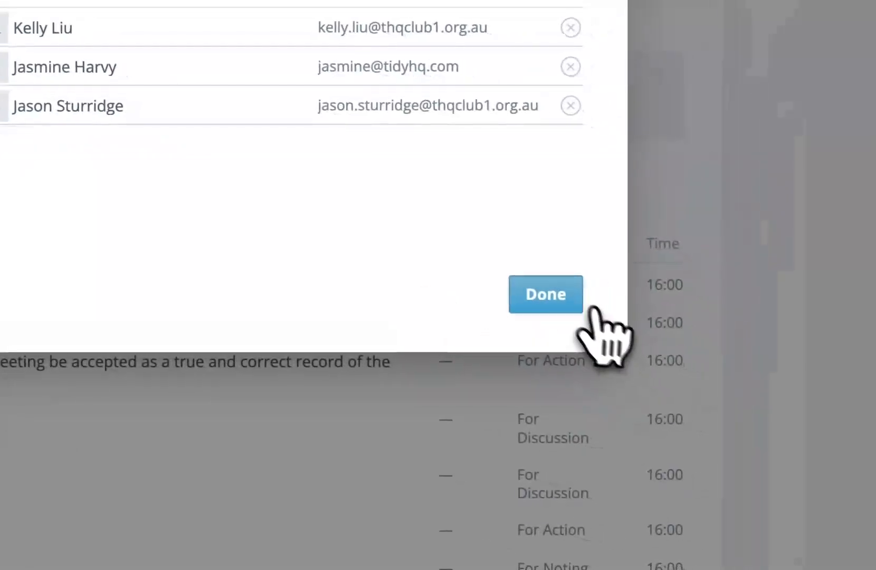
left_click(548, 297)
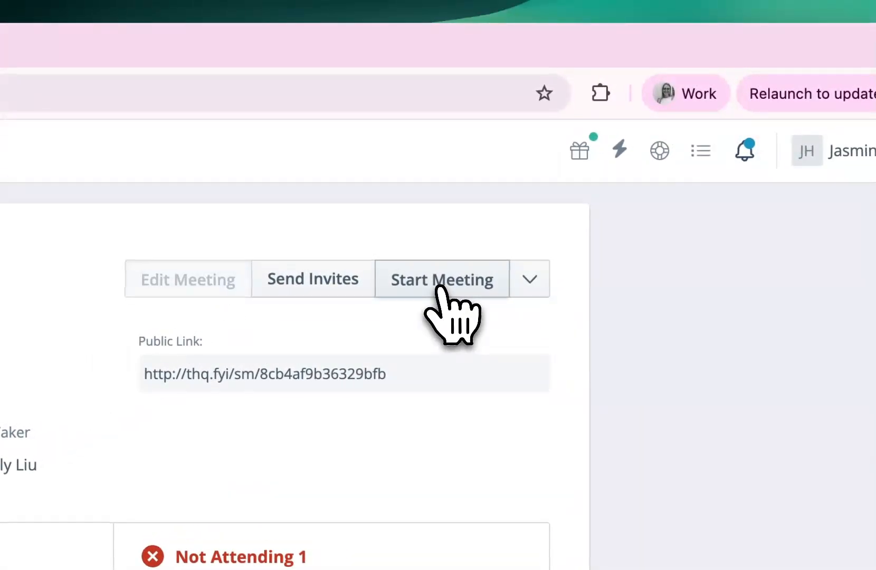
Step: Start the meeting and look through the note, decision and task fields of the first agenda items in the minutes
left_click(441, 289)
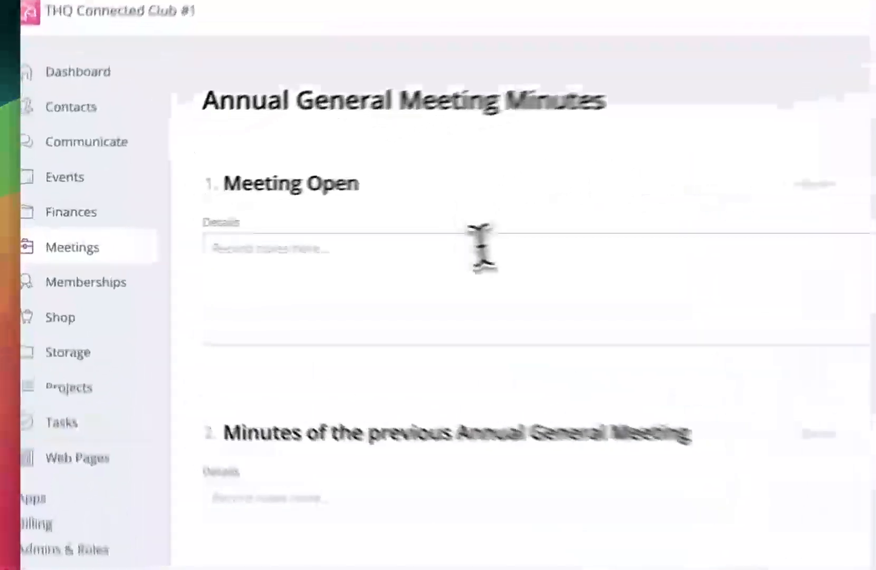
left_click(304, 241)
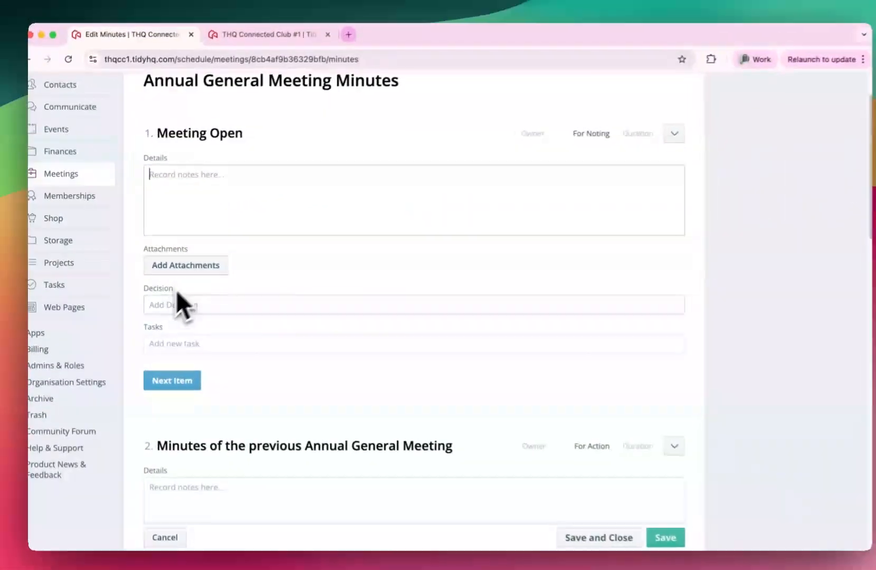
scroll(164, 309, "down", 1)
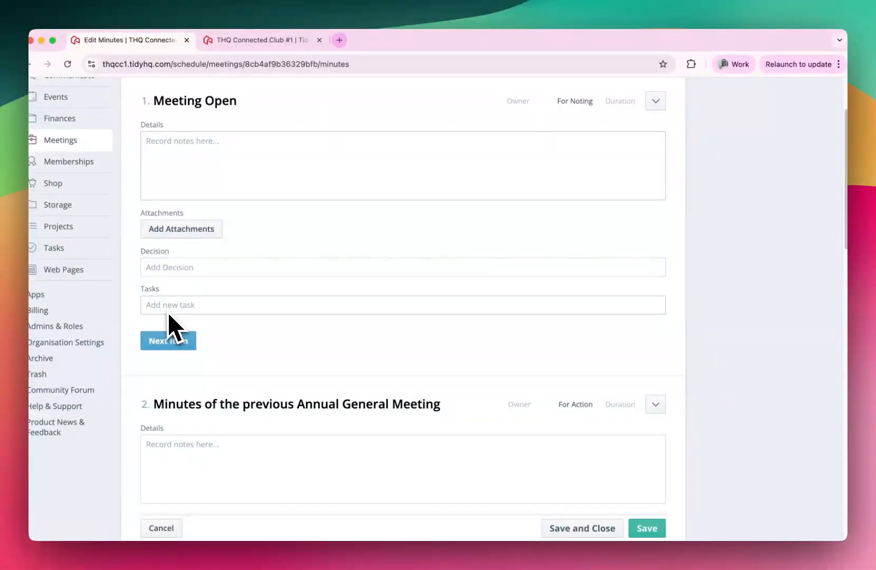
scroll(169, 298, "down", 5)
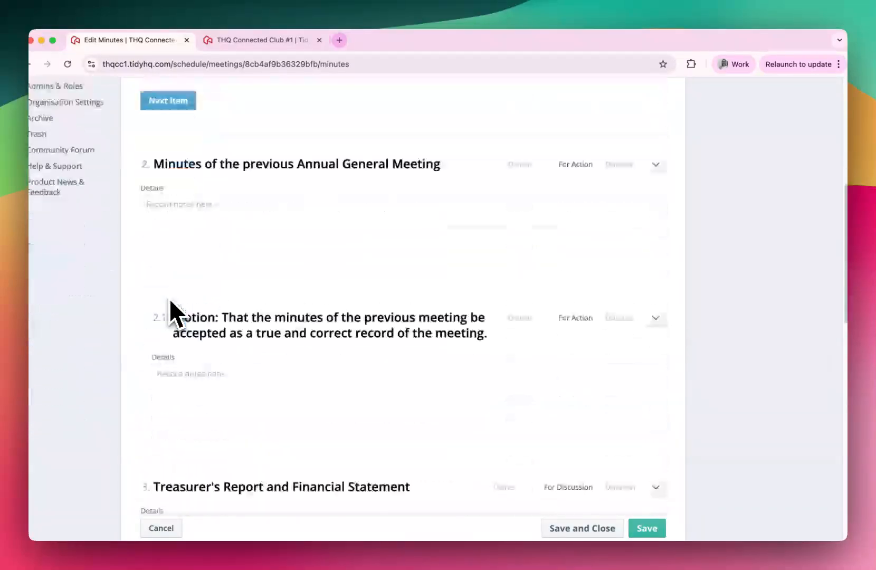
scroll(169, 298, "down", 3)
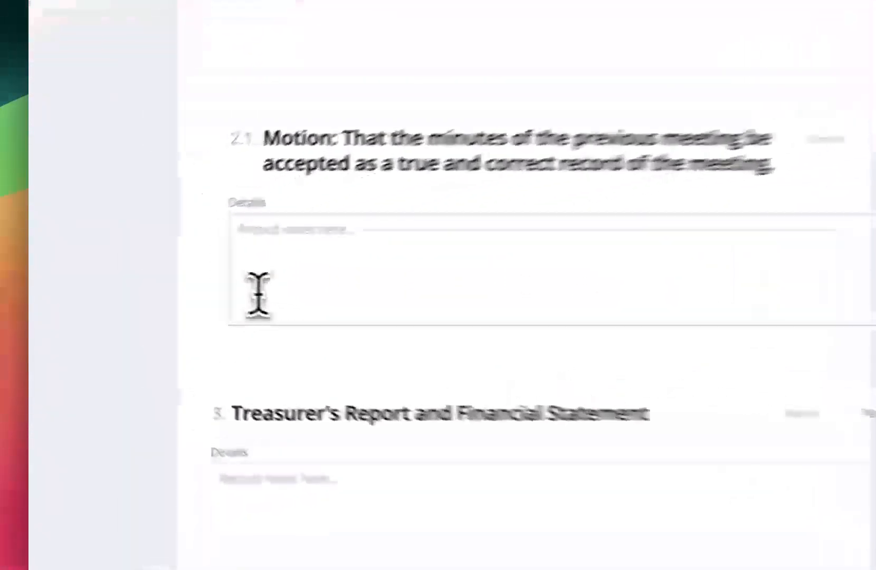
Step: Record the decision "Motion Passed" for item 2.1, the motion to accept the previous meeting's minutes
left_click(170, 299)
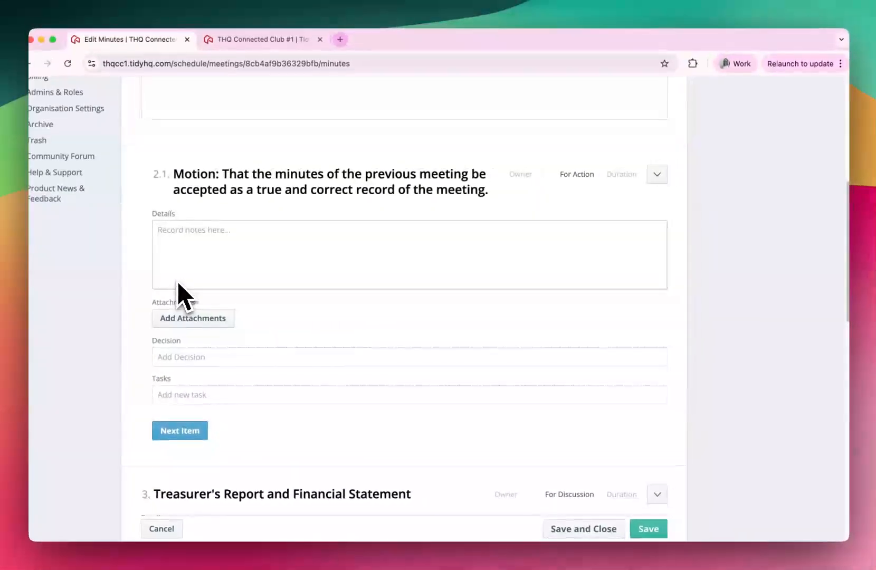
scroll(326, 278, "down", 1)
left_click(178, 314)
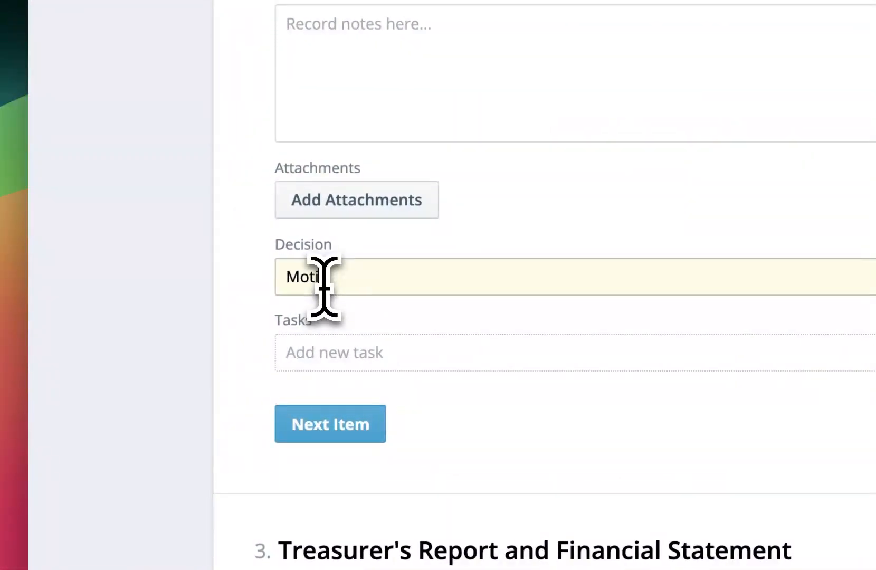
type("Motion")
type(" Passe")
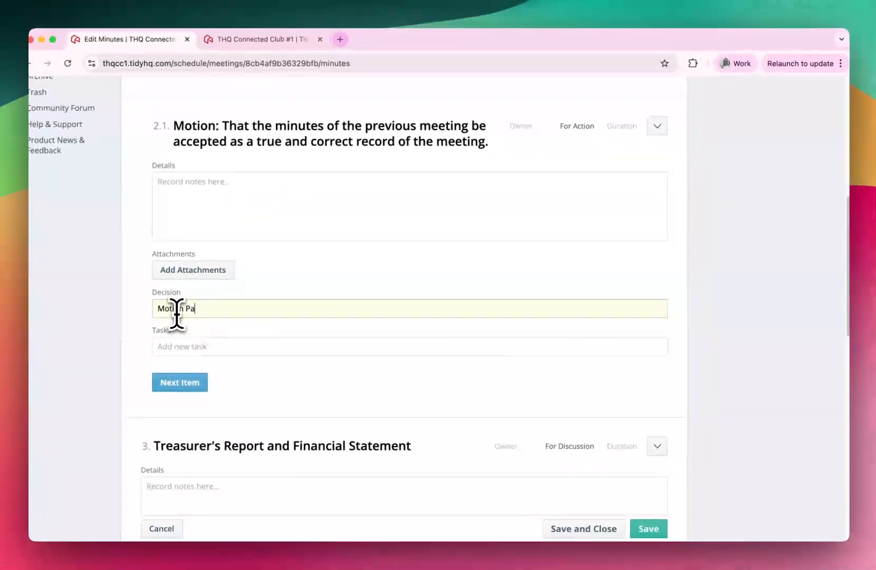
type("d")
left_click(190, 348)
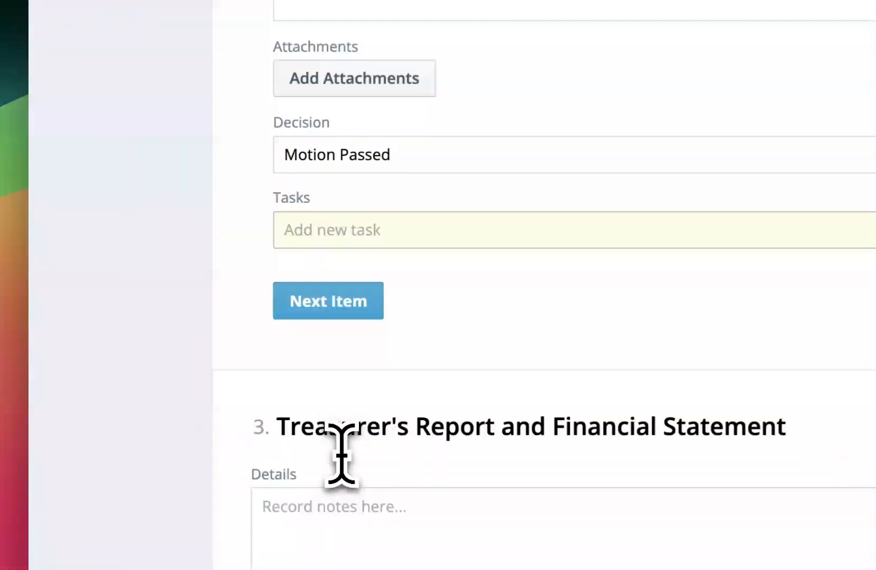
Step: Enter "Noted" as the details of the Treasurer's Report and Financial Statement item
scroll(342, 454, "down", 8)
left_click(368, 133)
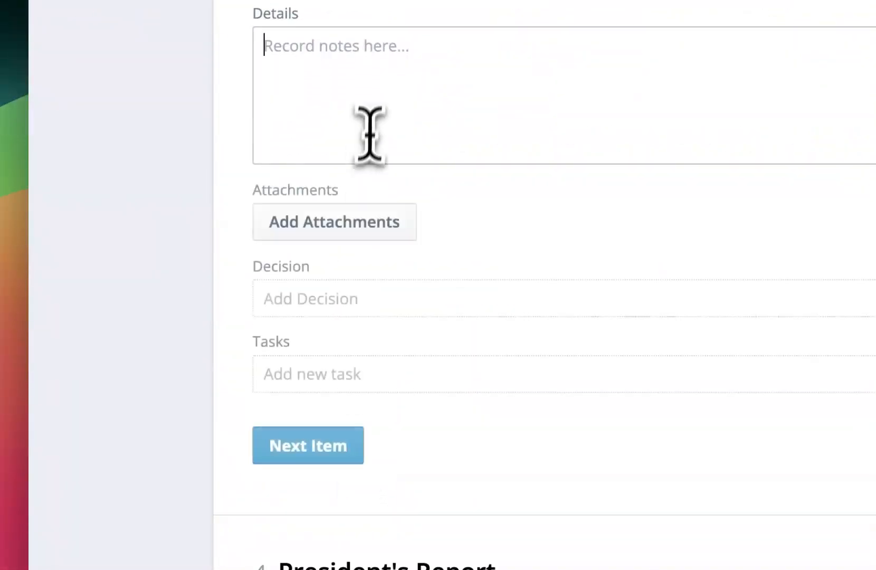
type("Noted")
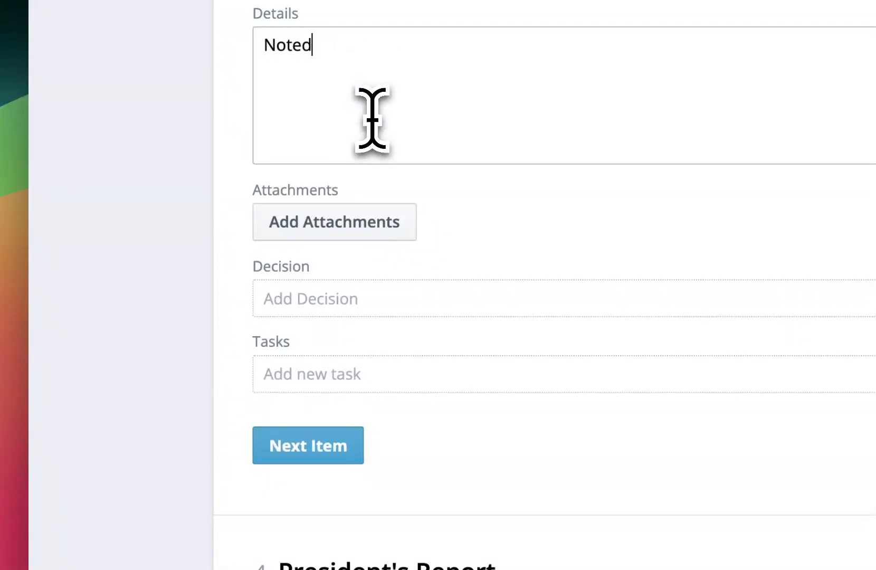
Step: Add the task "Missing details from finanicals, treasuer to follow up" to the Treasurer's Report and Financial Statement item
left_click(346, 376)
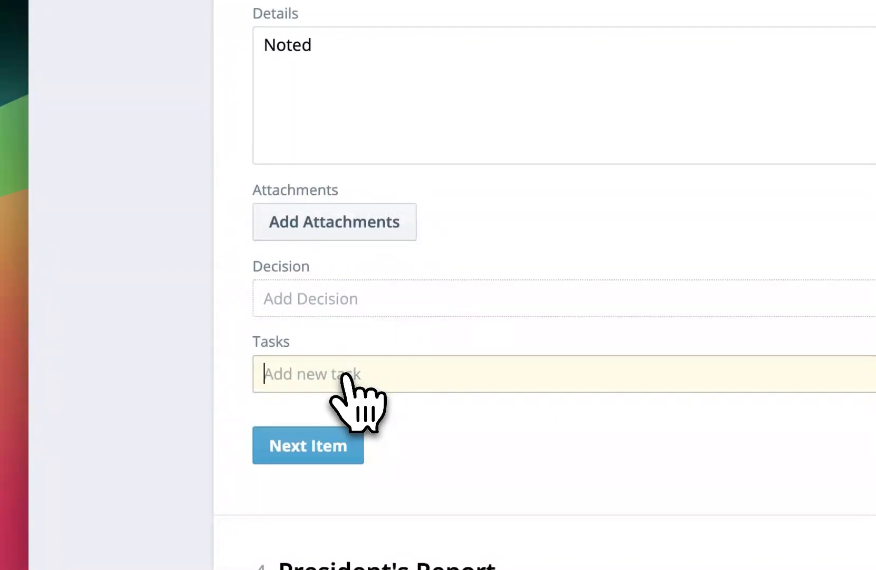
type("Missing ")
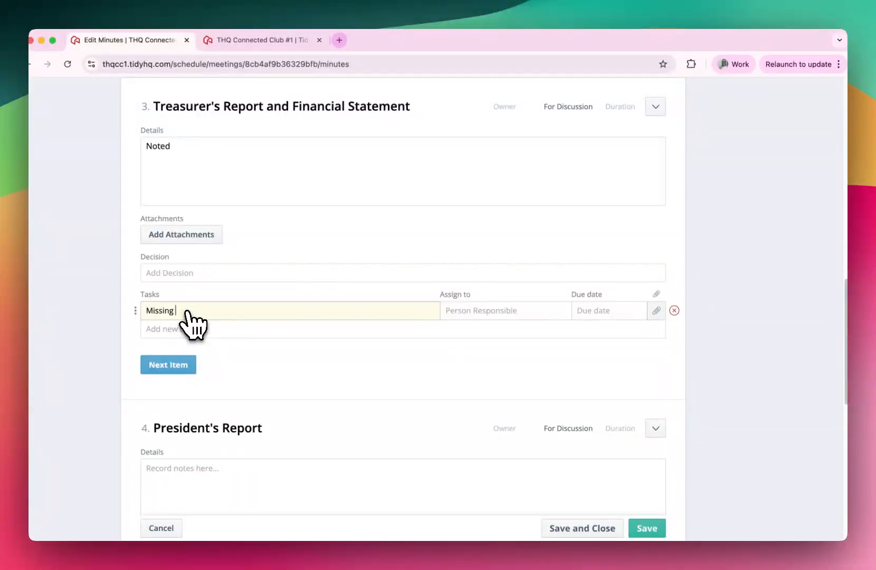
type("details from finanicals, treasuer to")
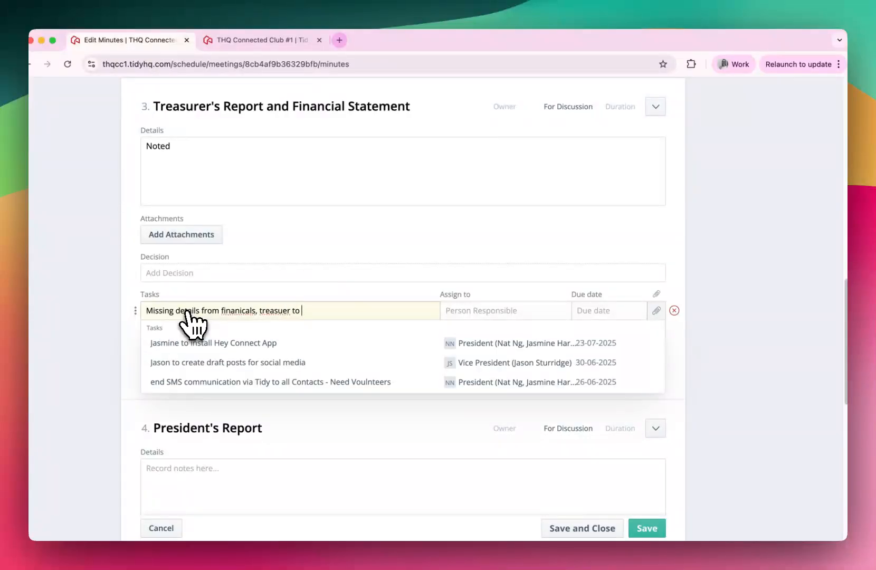
type(" follow")
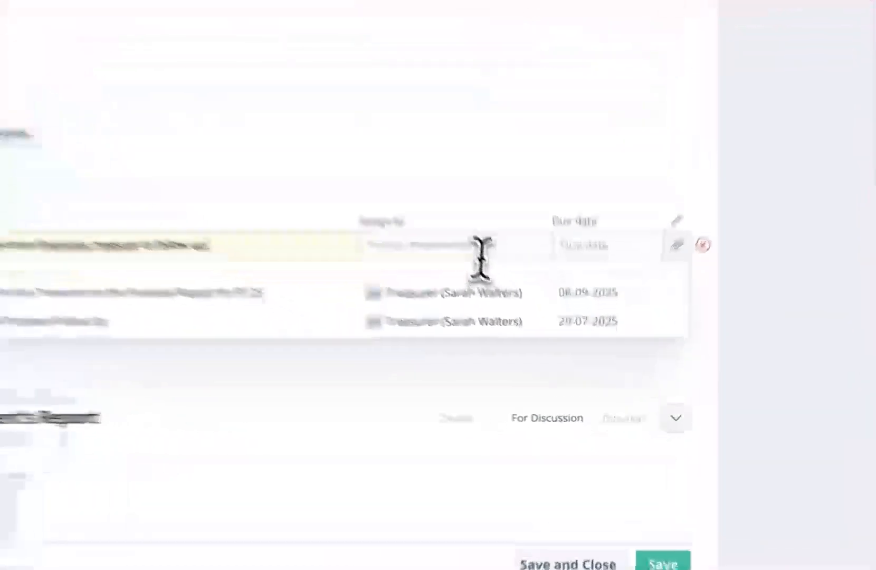
Step: Assign the financial details follow-up task to the Treasurer with a due date of 20 Aug 2025
left_click(515, 314)
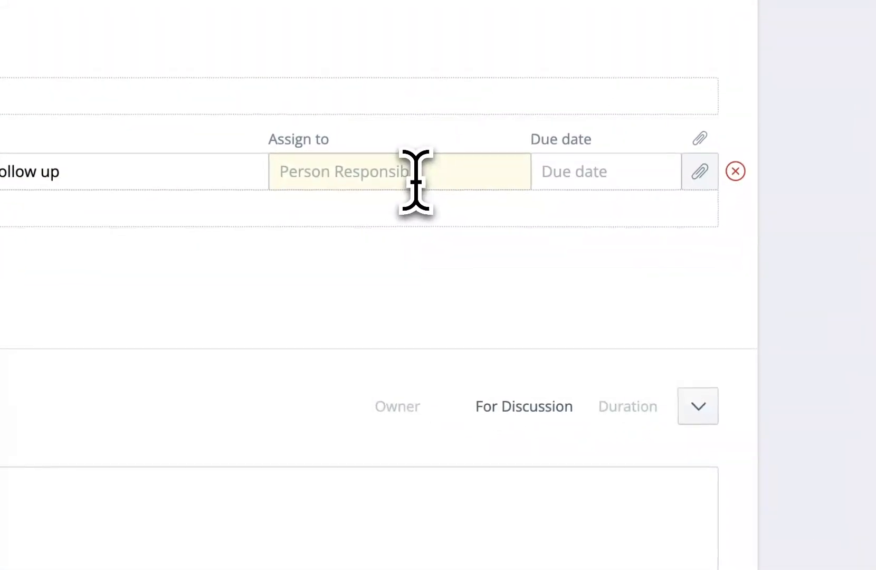
type("trea")
left_click(414, 238)
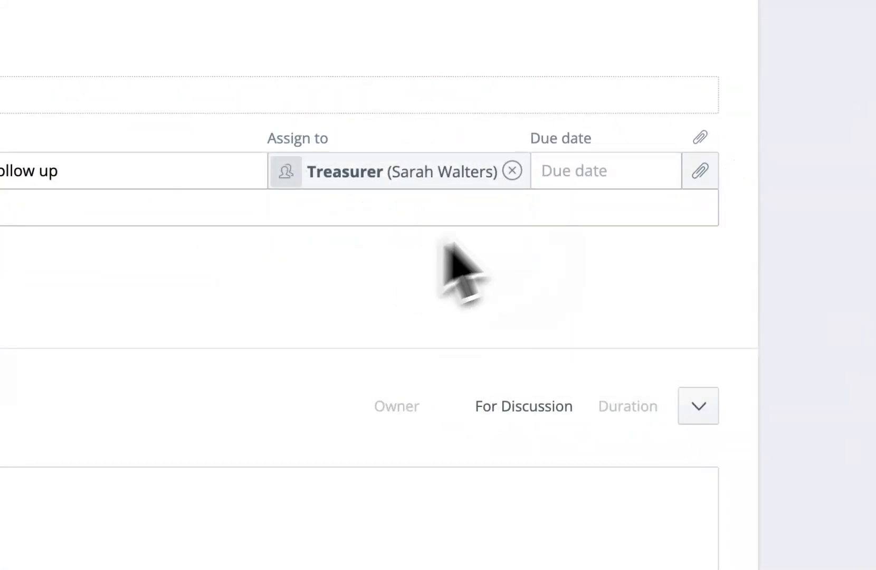
left_click(575, 163)
left_click(554, 404)
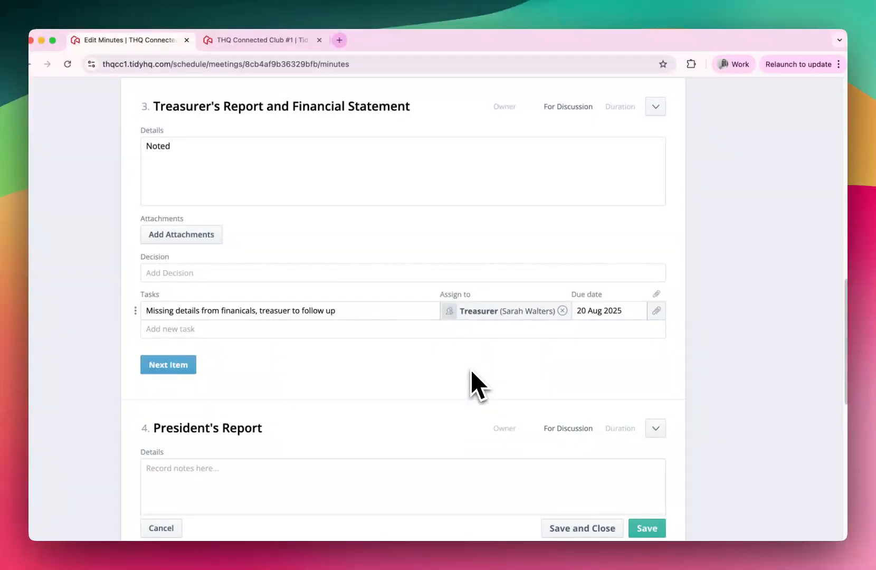
Step: Go through the President's Report and Election of Management Committee items without adding notes, and save and close the minutes
scroll(472, 371, "down", 5)
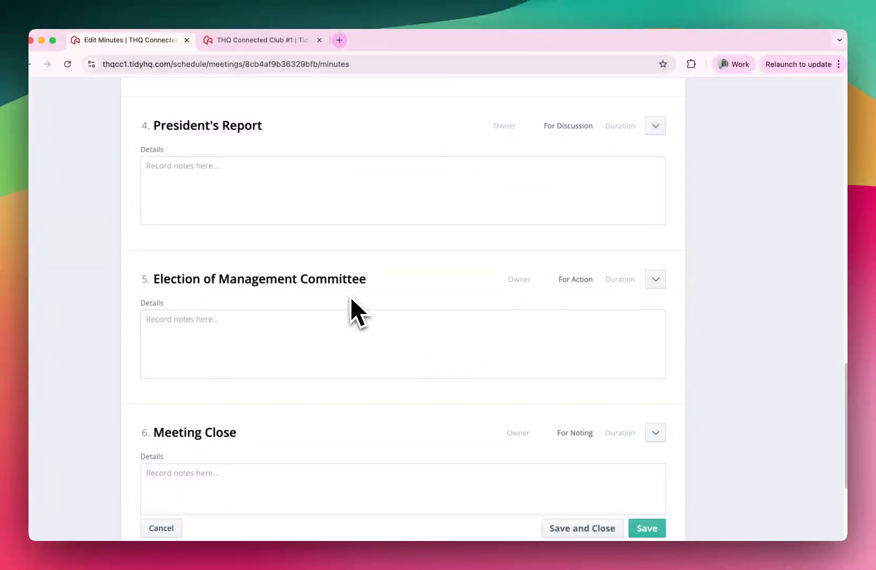
left_click(271, 192)
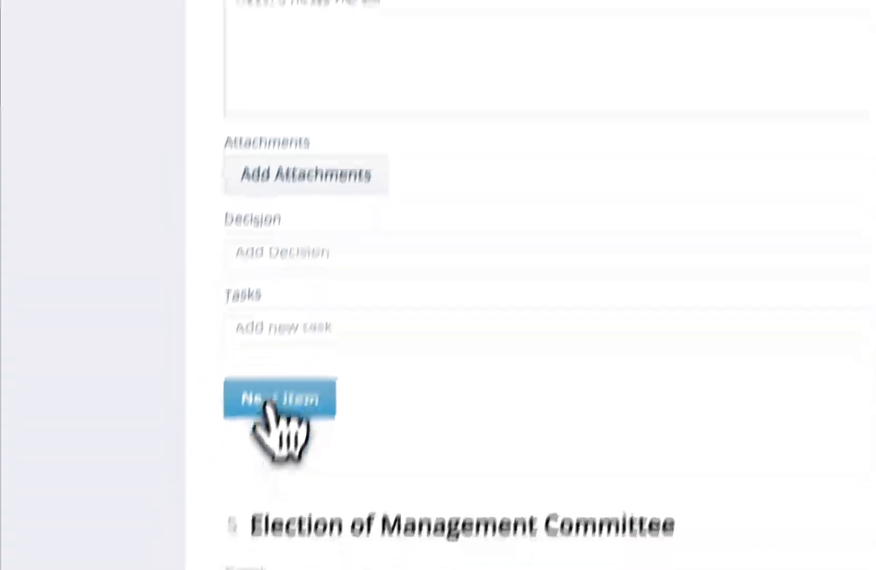
left_click(253, 479)
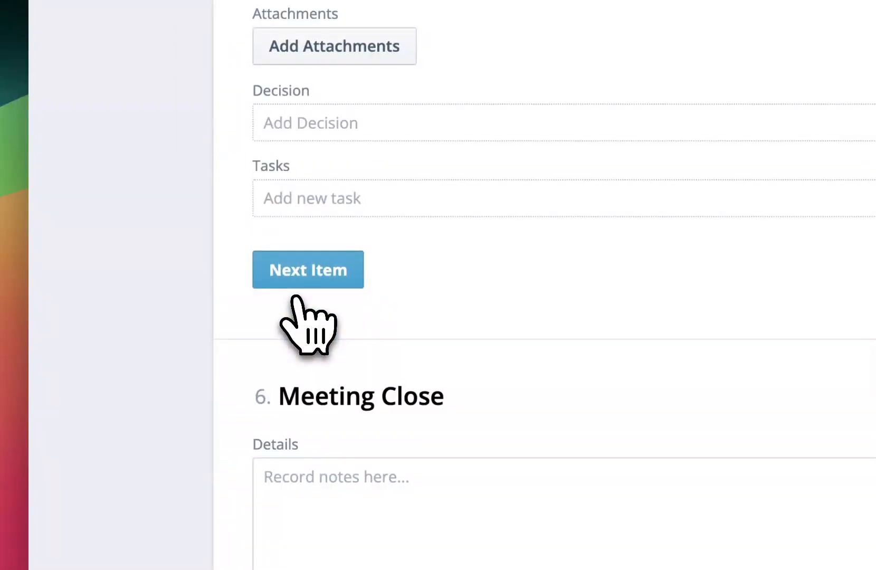
scroll(292, 299, "down", 5)
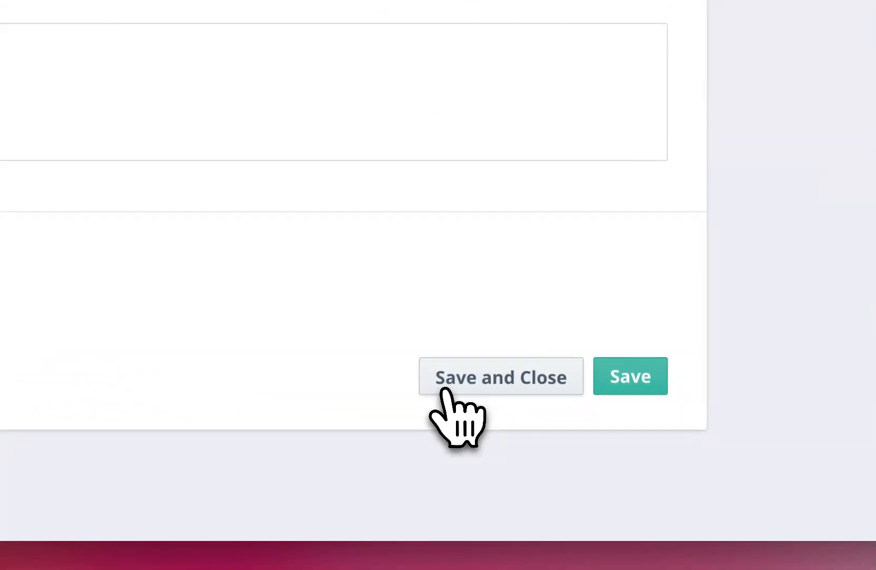
left_click(445, 391)
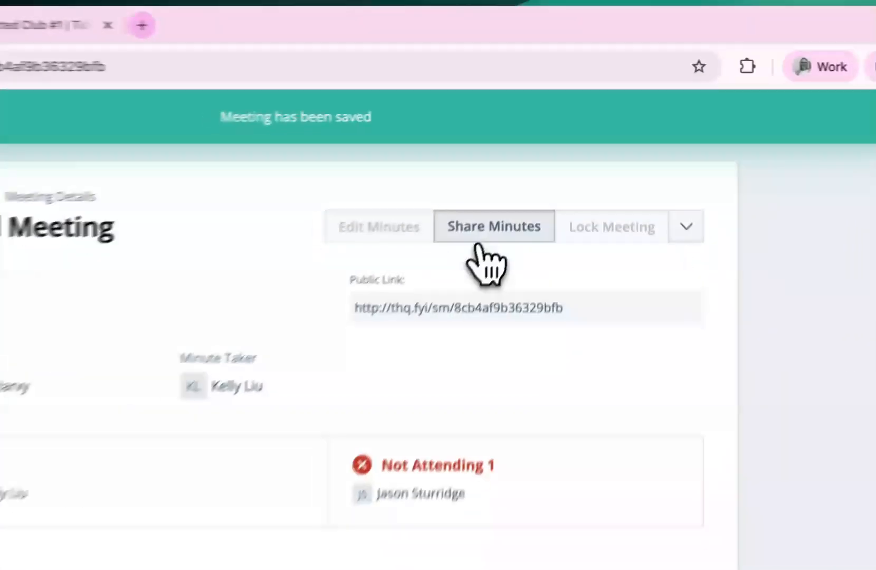
Step: Share the meeting minutes with the recipients already listed
left_click(530, 162)
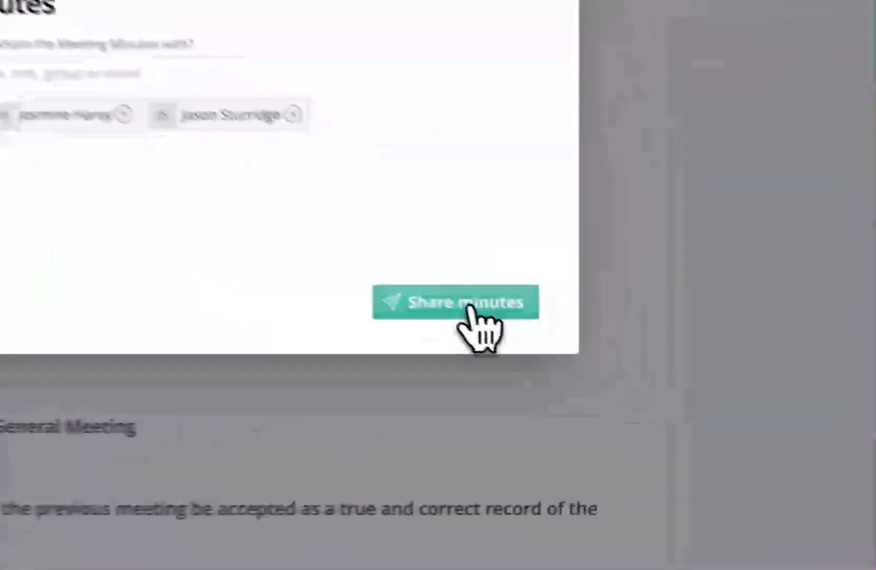
left_click(585, 376)
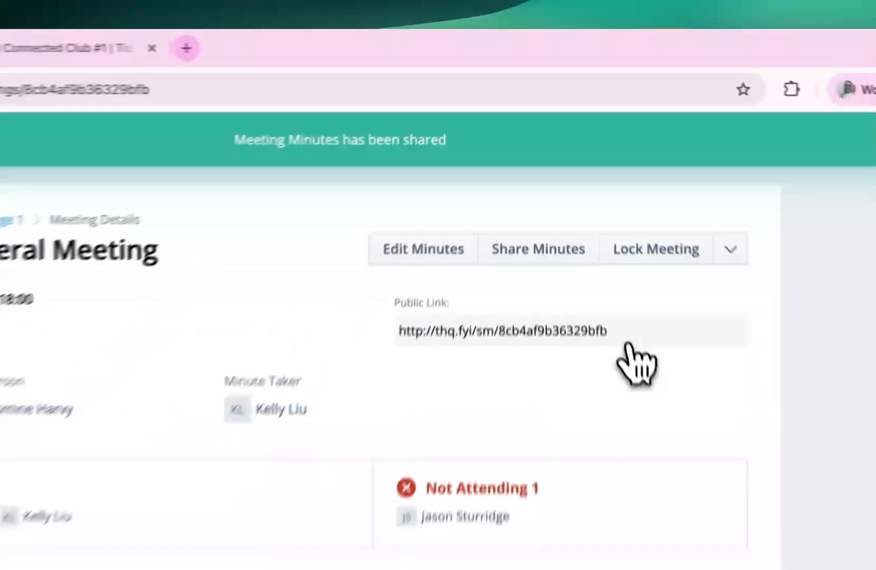
Step: Copy the meeting's public link and open it in a new browser tab to view the public minutes page
left_click_drag(596, 214, 559, 201)
left_click_drag(562, 368, 348, 385)
key("super+c")
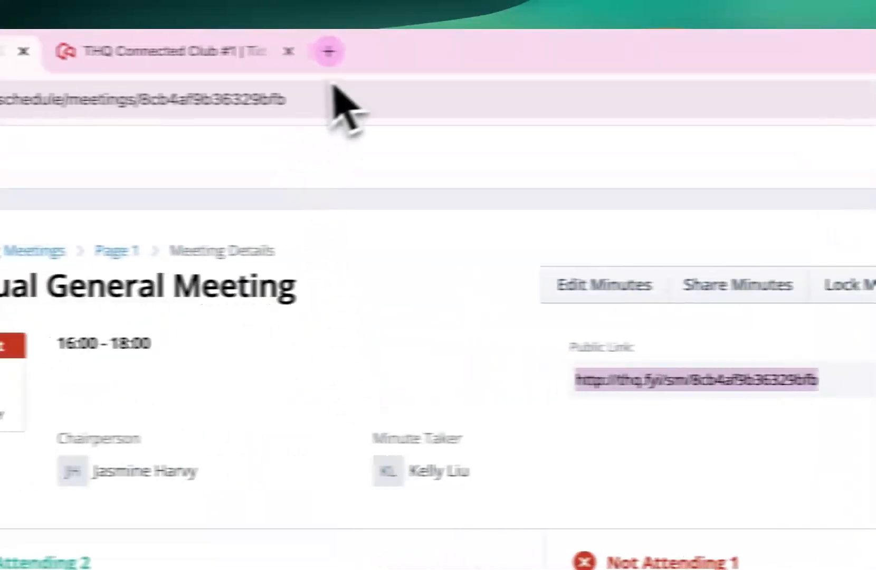
left_click(328, 52)
key("super+v")
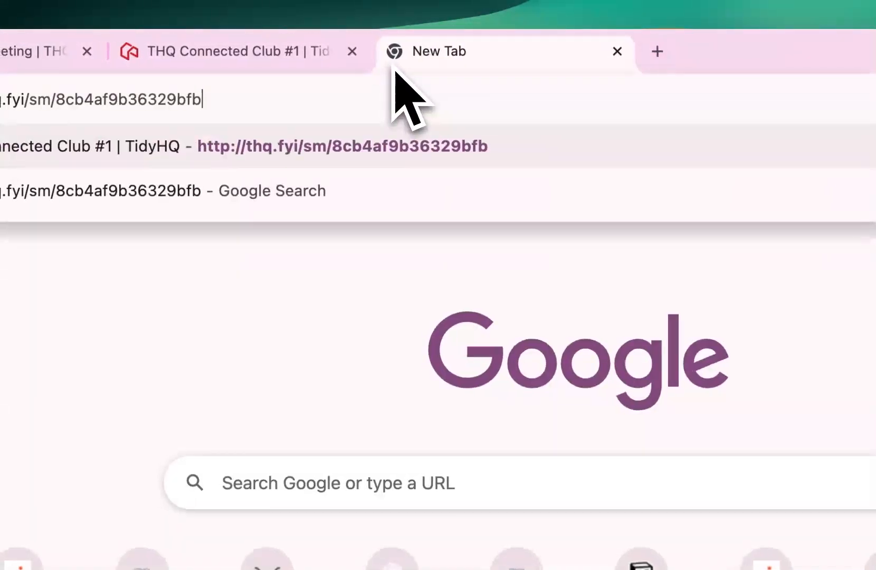
key("Return")
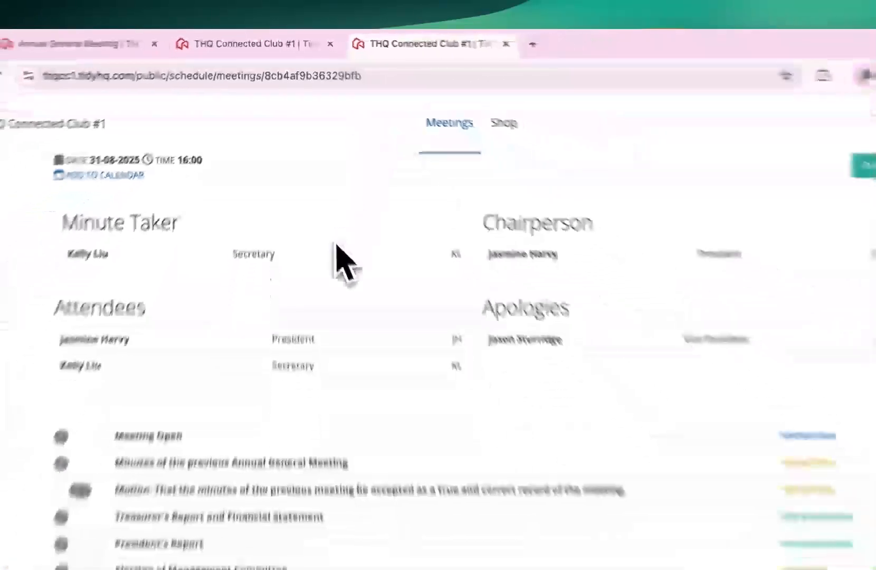